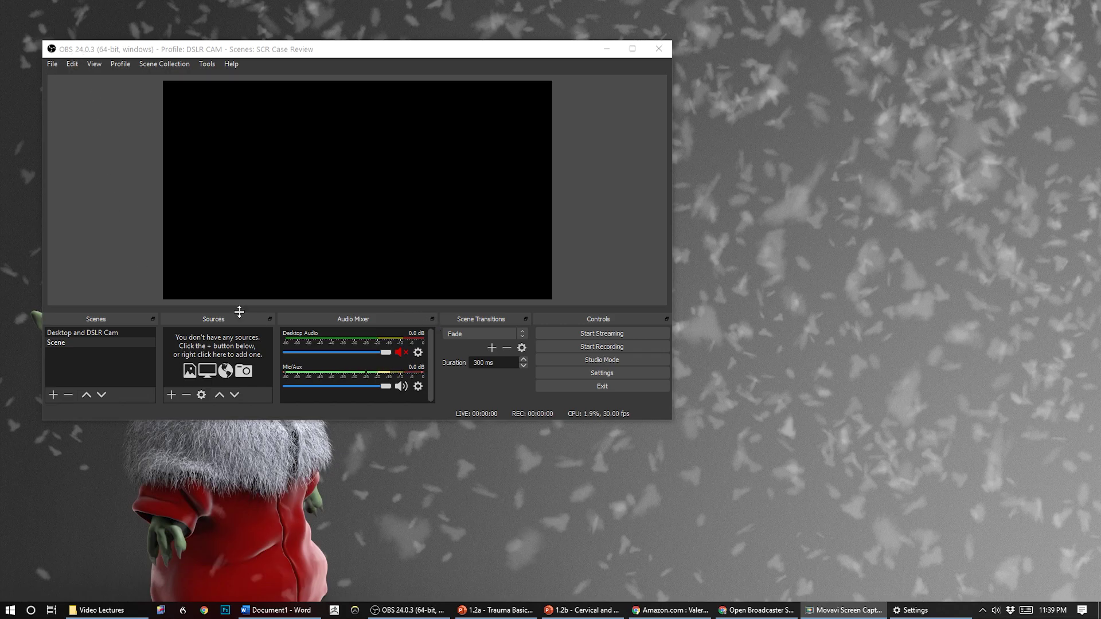
# Check the OBS website in the browser, then return to OBS and add Scene 2
pyautogui.click(757, 610)
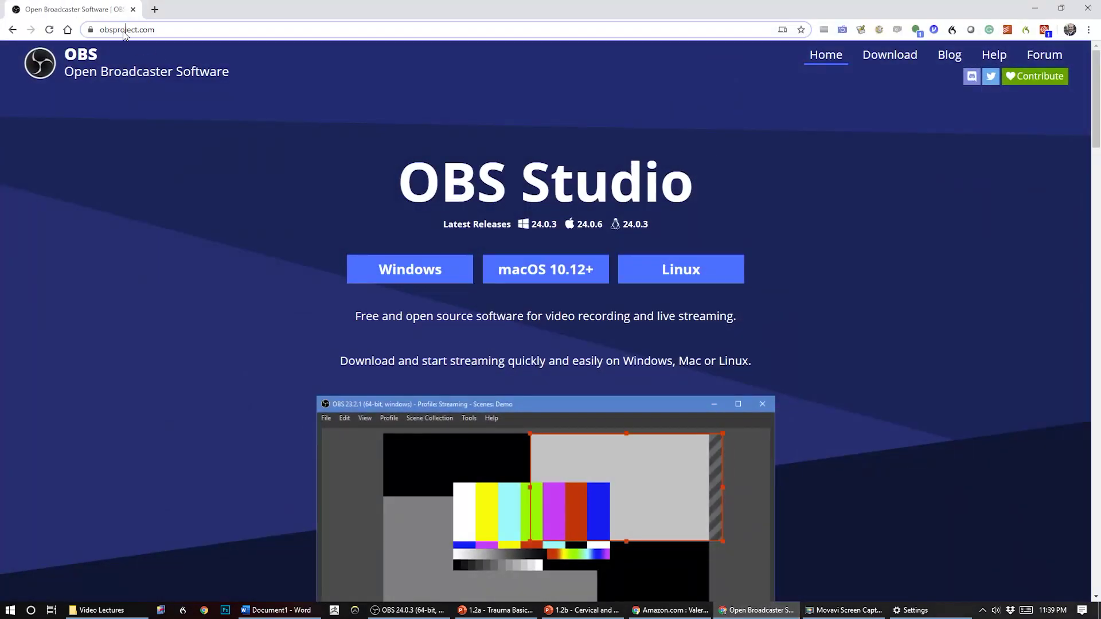
pyautogui.click(123, 32)
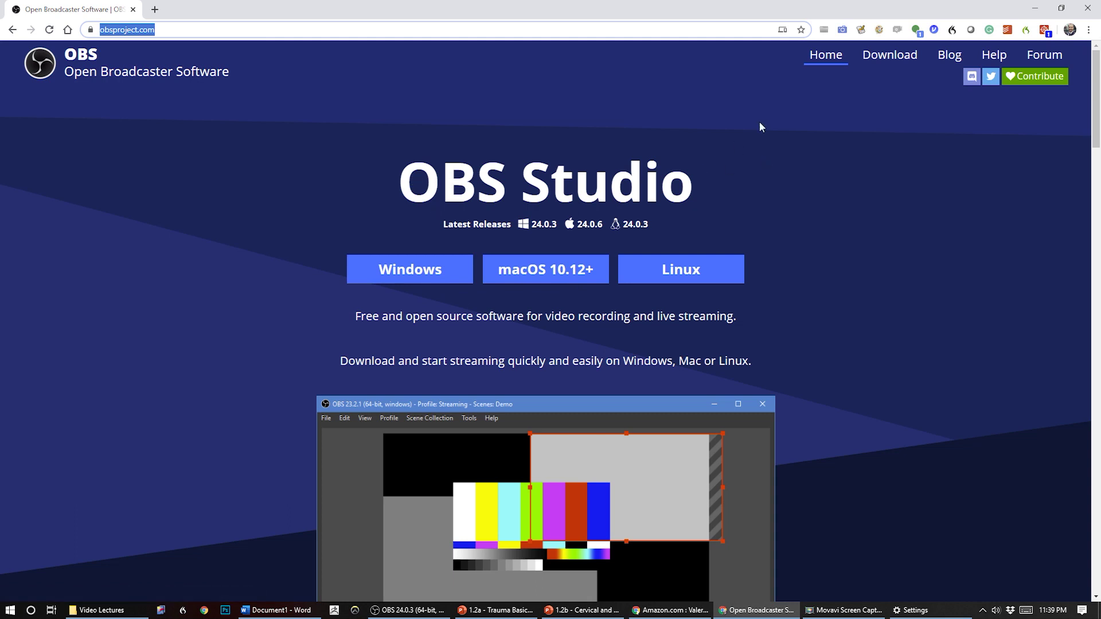
pyautogui.click(1038, 8)
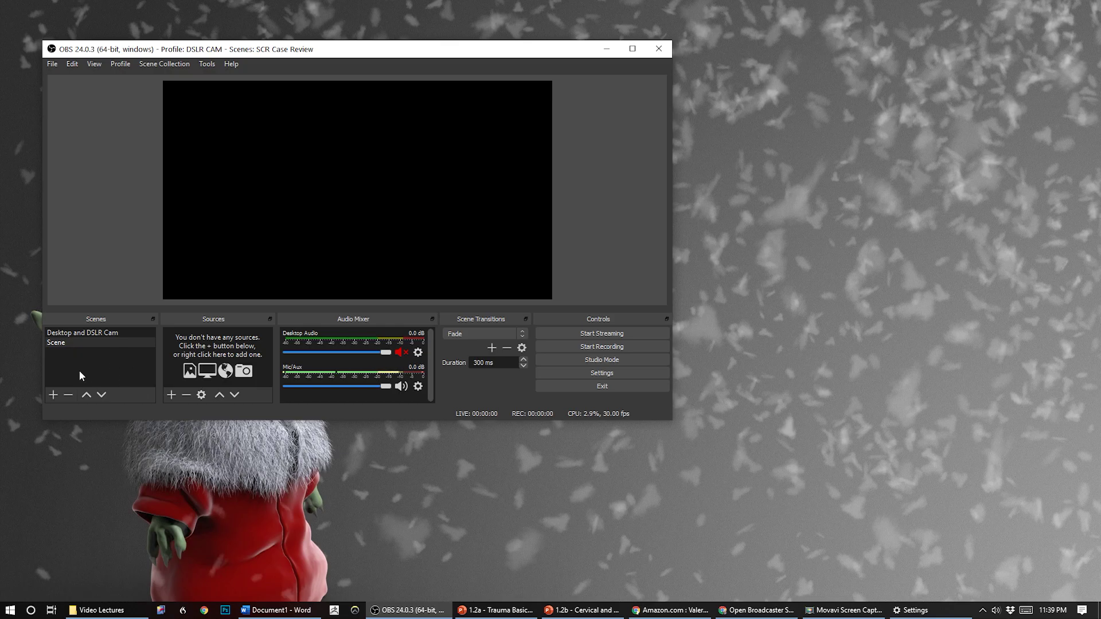
pyautogui.click(53, 394)
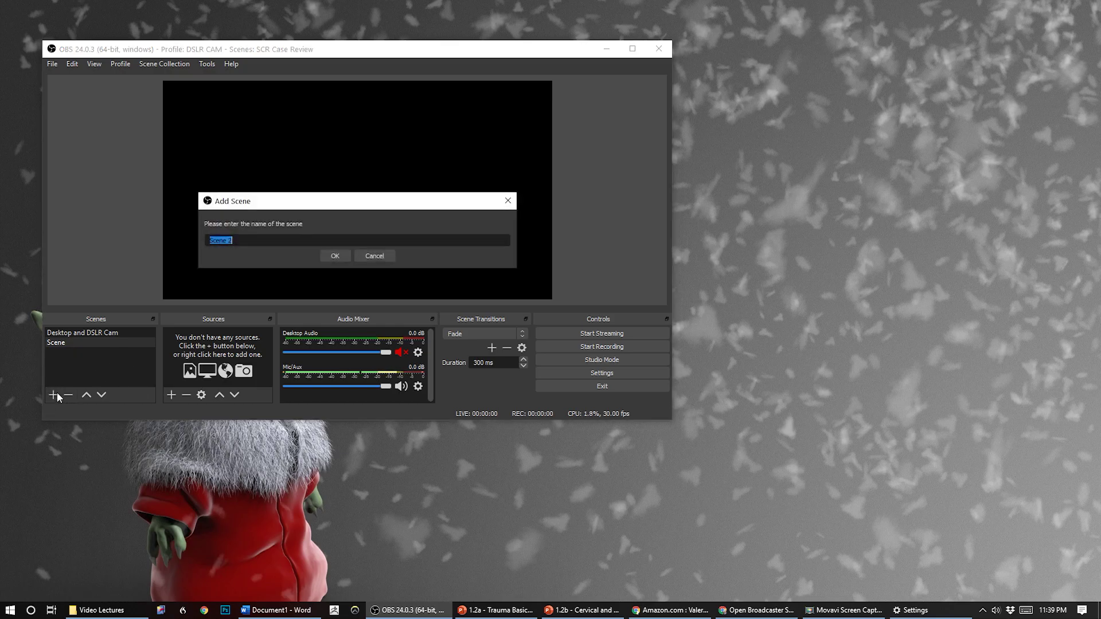
pyautogui.click(335, 257)
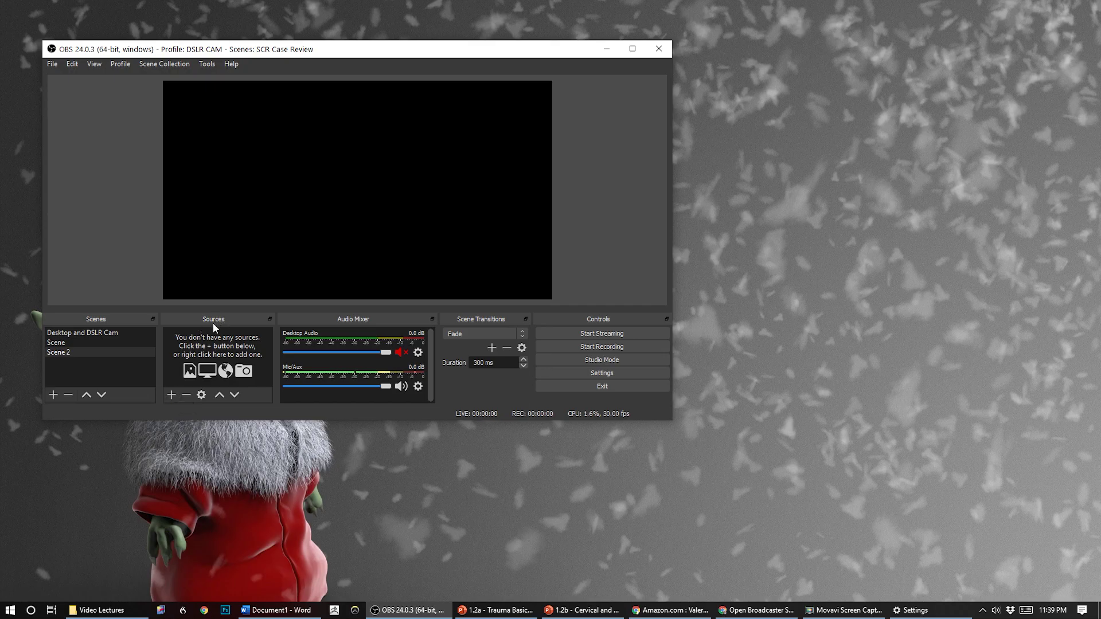
# Create a Display Capture source named 'display' in Scene 2
pyautogui.click(171, 395)
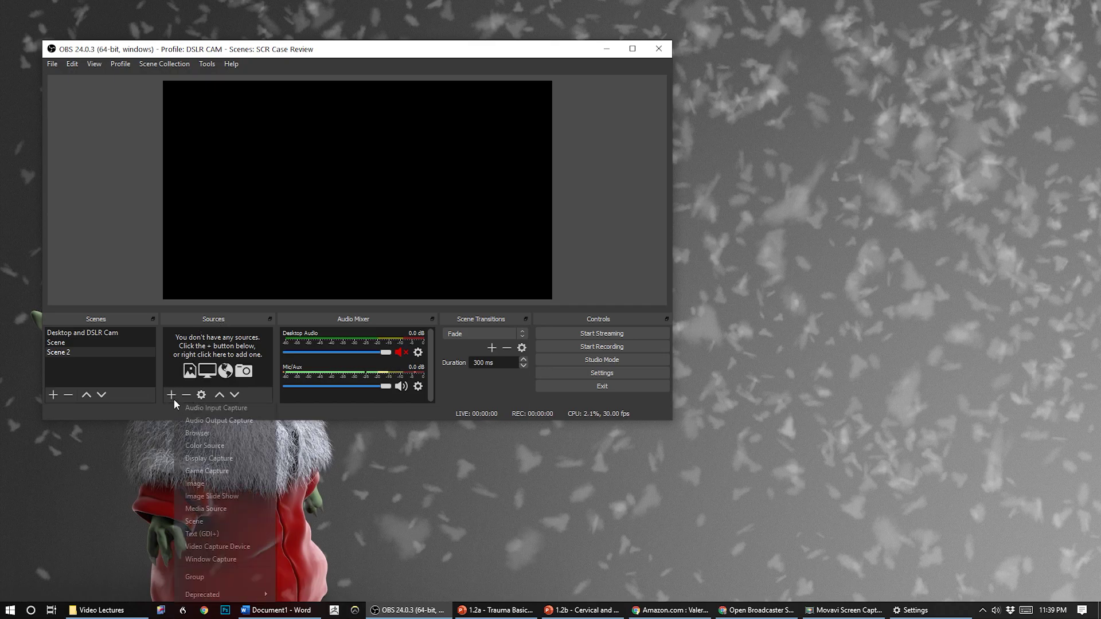
pyautogui.click(226, 458)
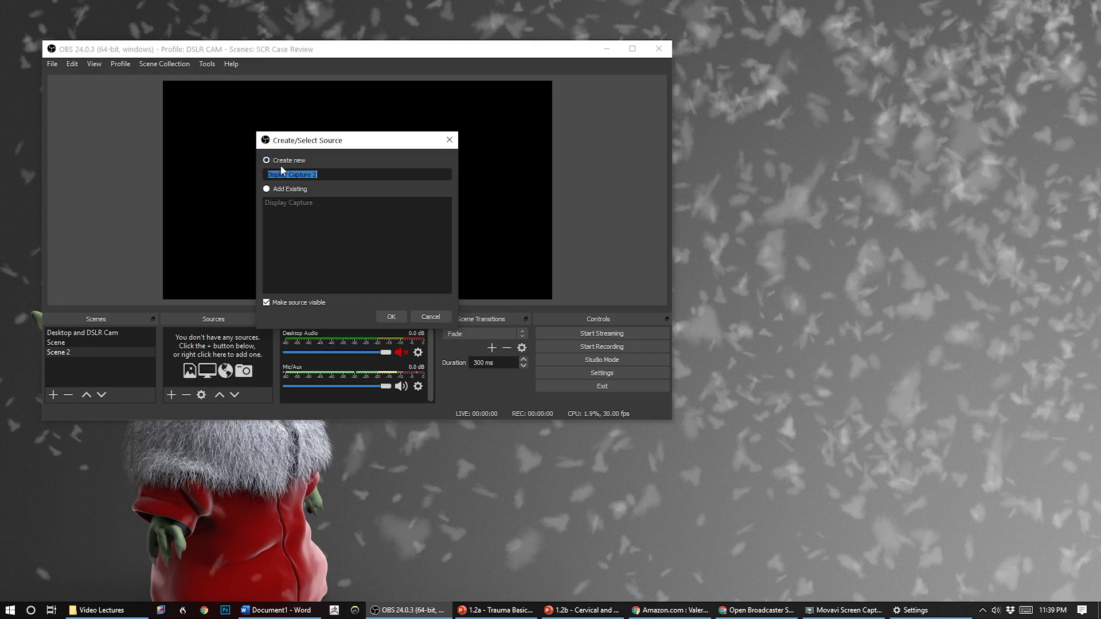
pyautogui.write('dlsplay')
pyautogui.click(399, 315)
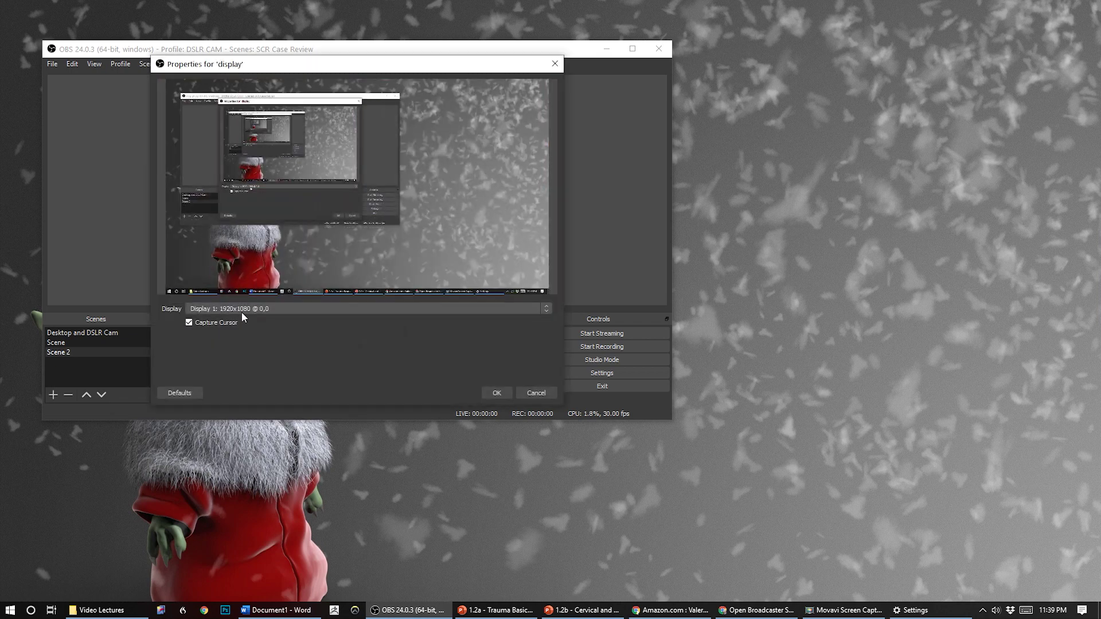
# Keep Display 1 as the captured screen and resize the capture in the canvas
pyautogui.click(216, 310)
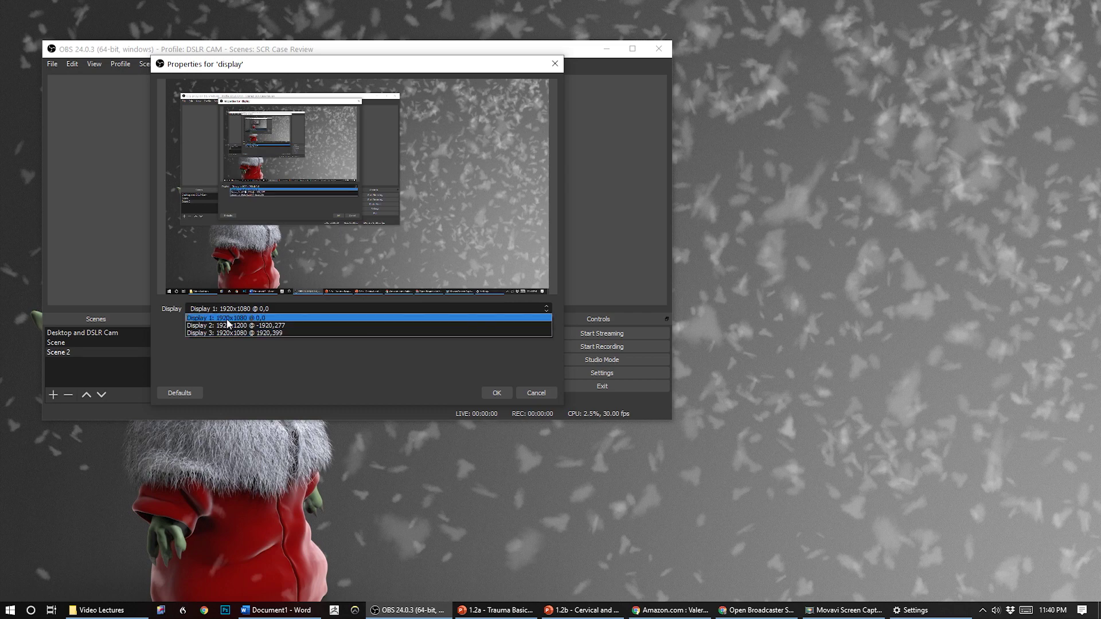
pyautogui.click(227, 318)
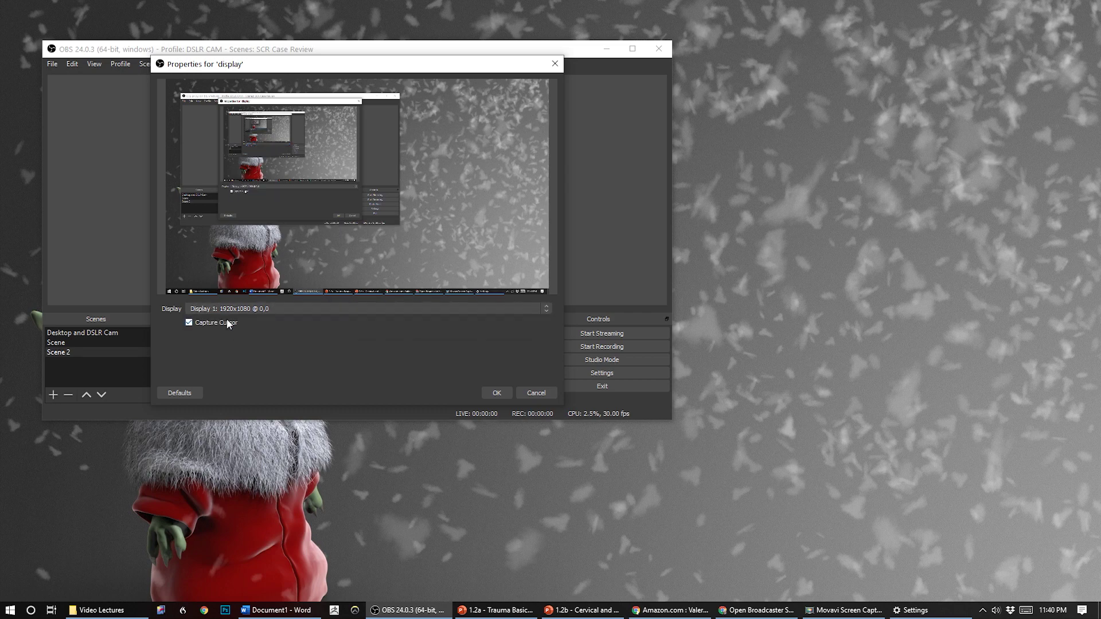
pyautogui.click(497, 393)
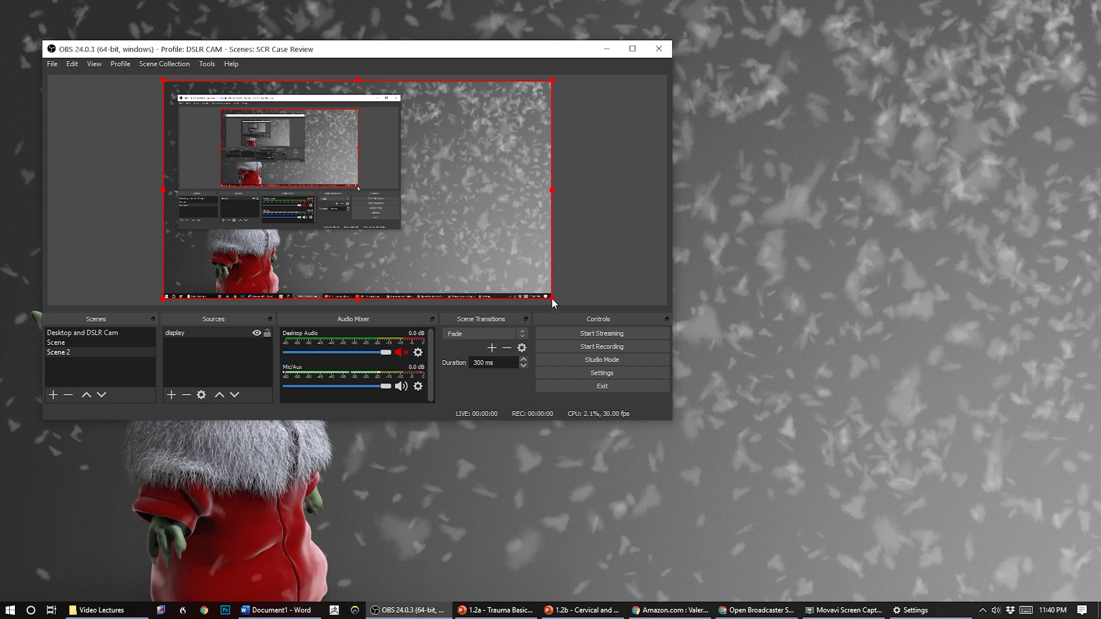
pyautogui.moveTo(552, 299)
pyautogui.mouseDown()
pyautogui.moveTo(453, 247)
pyautogui.moveTo(549, 297)
pyautogui.mouseUp()
# Review the Video settings, then confirm the Output recording path is G:/Projects/Video Lectures
pyautogui.click(606, 371)
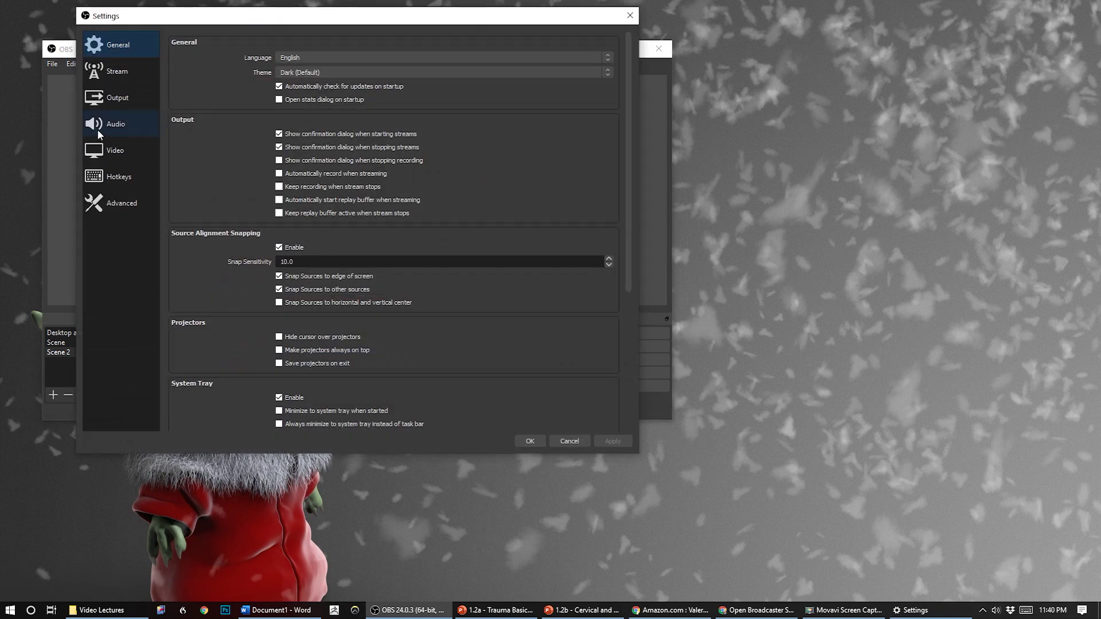
pyautogui.click(115, 151)
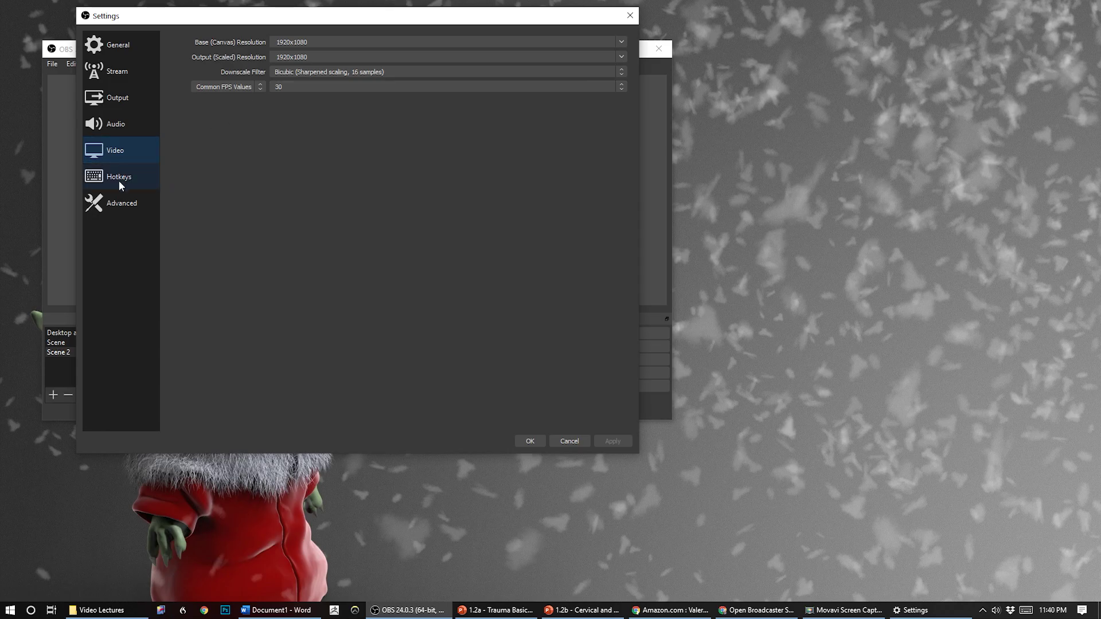
pyautogui.click(121, 98)
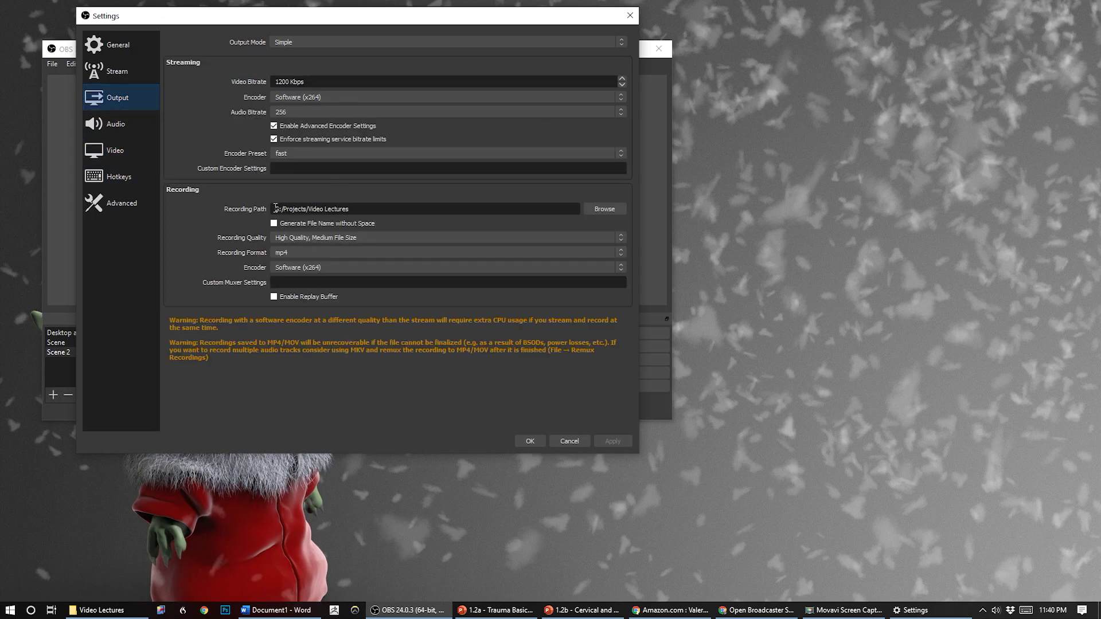
pyautogui.moveTo(277, 209); pyautogui.dragTo(368, 207)
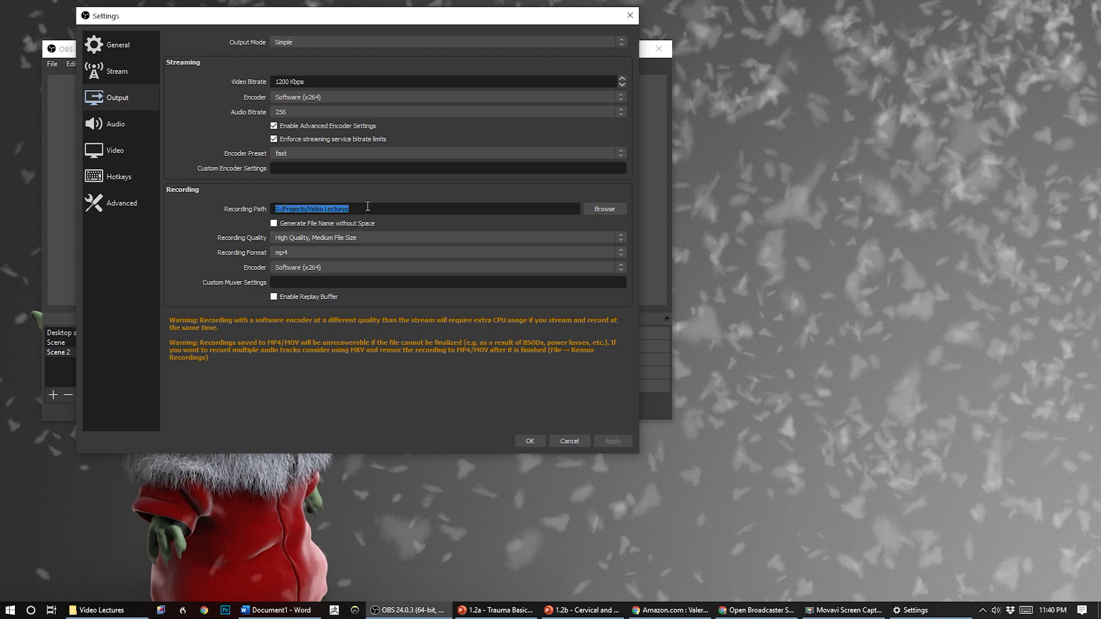
pyautogui.click(399, 208)
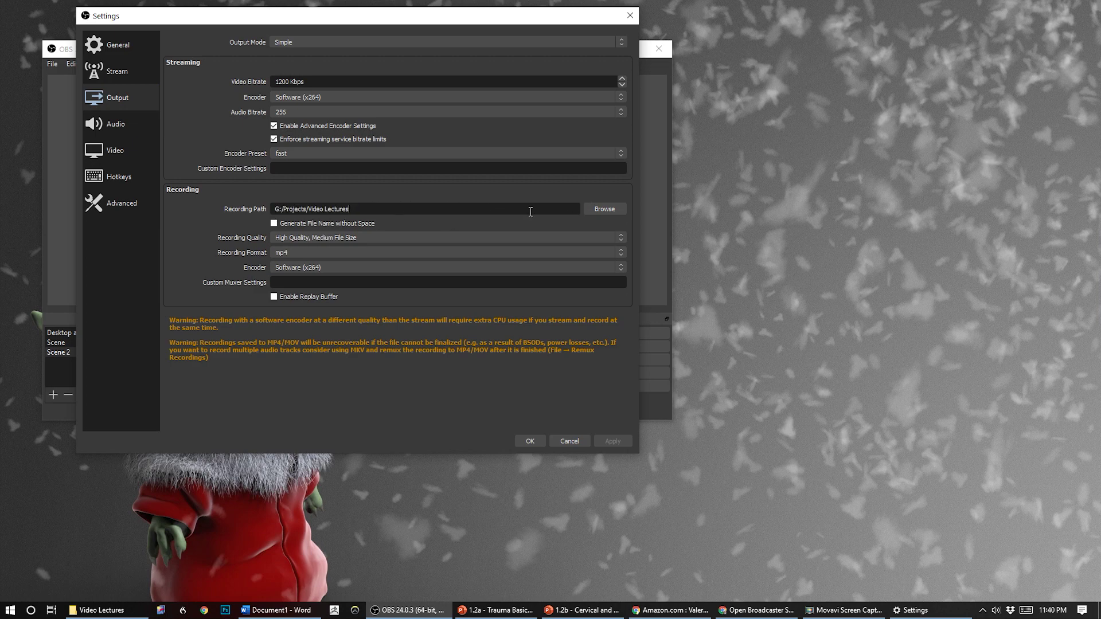
pyautogui.click(605, 209)
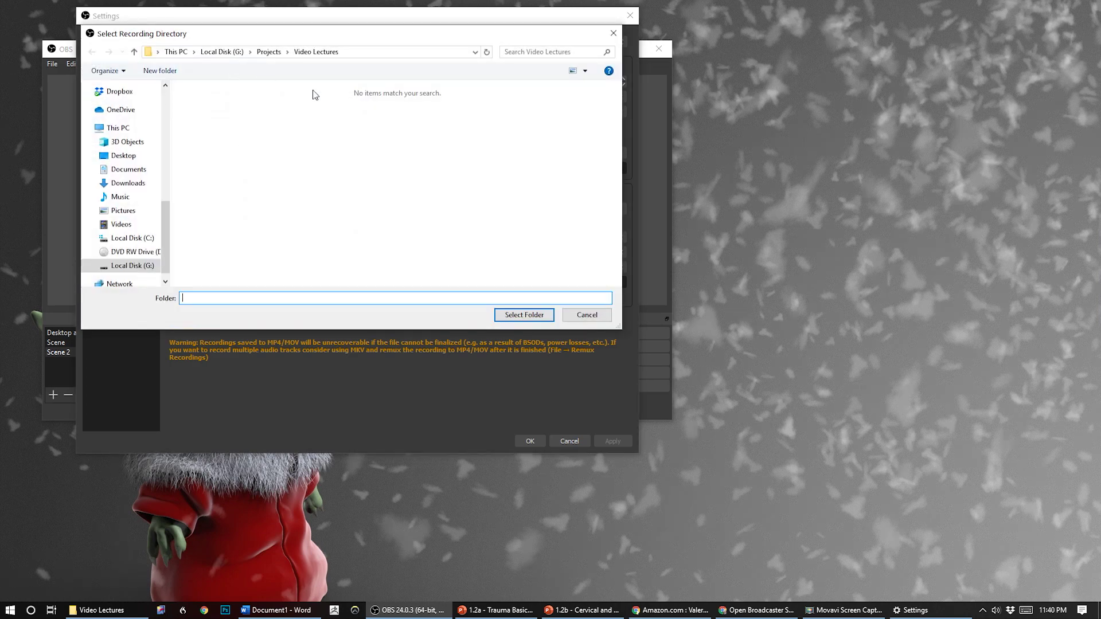
pyautogui.click(530, 315)
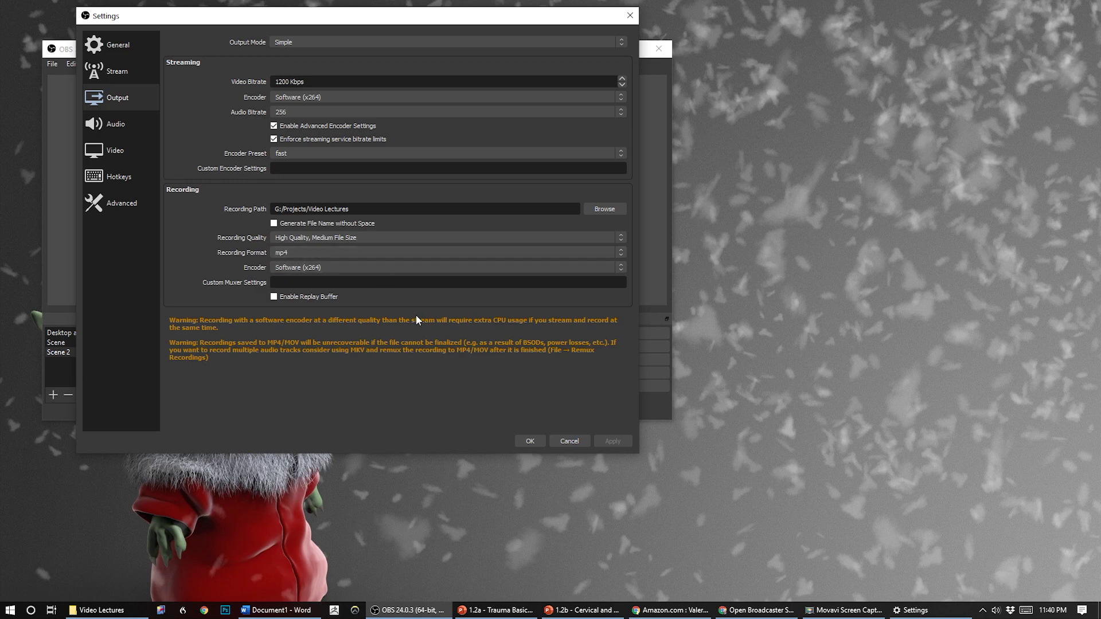
# Save the settings, mute Desktop Audio, and keep Focusrite USB as the Mic/Aux device
pyautogui.click(529, 442)
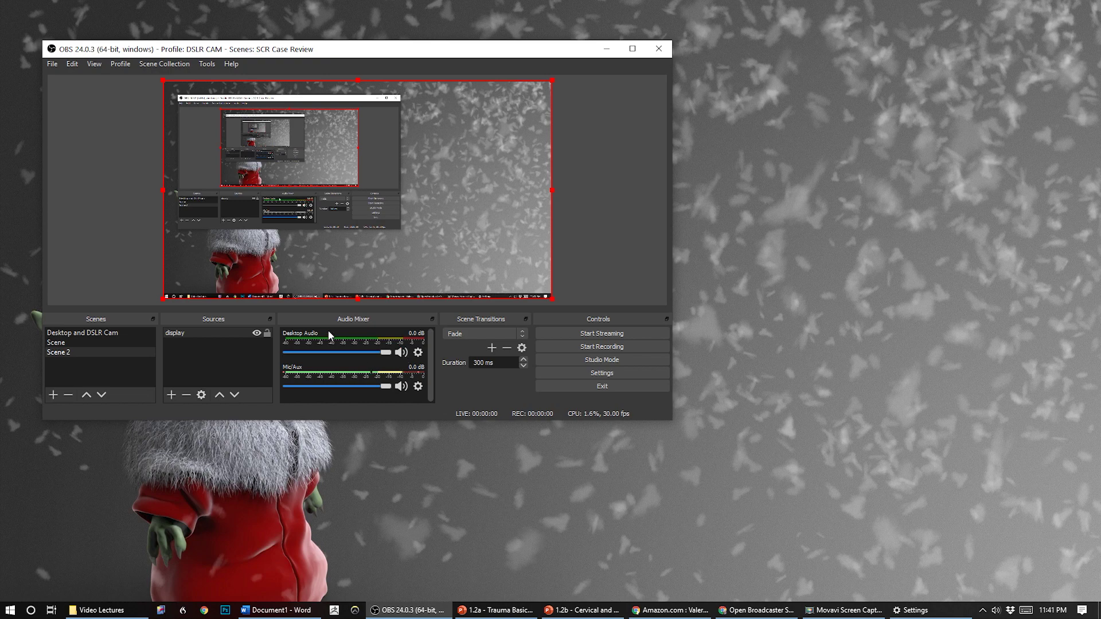
pyautogui.click(401, 353)
pyautogui.click(418, 387)
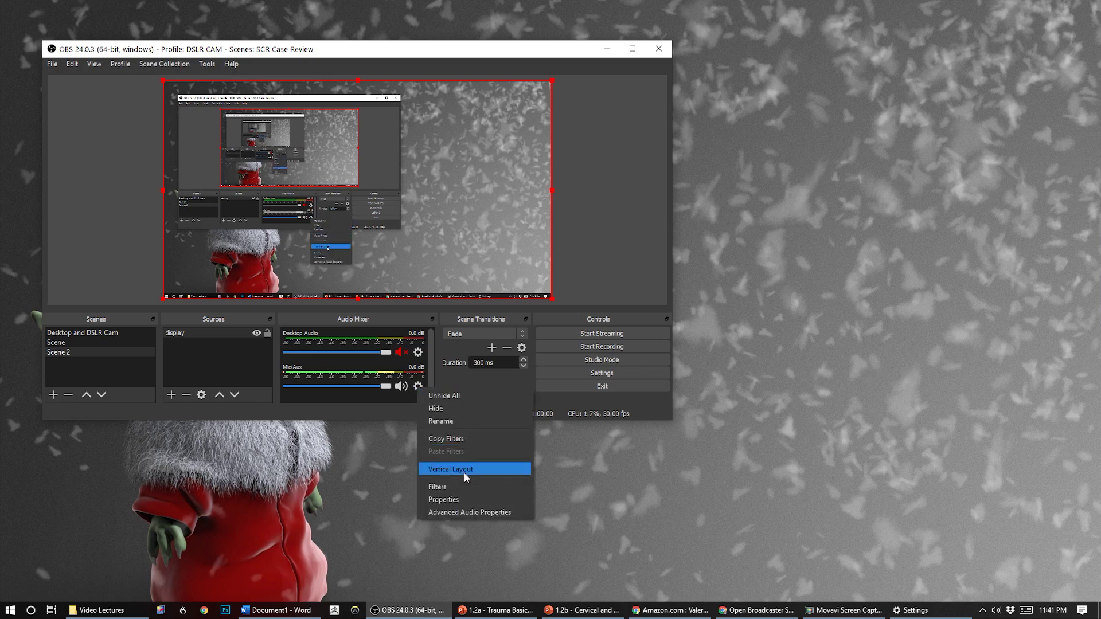
pyautogui.click(458, 501)
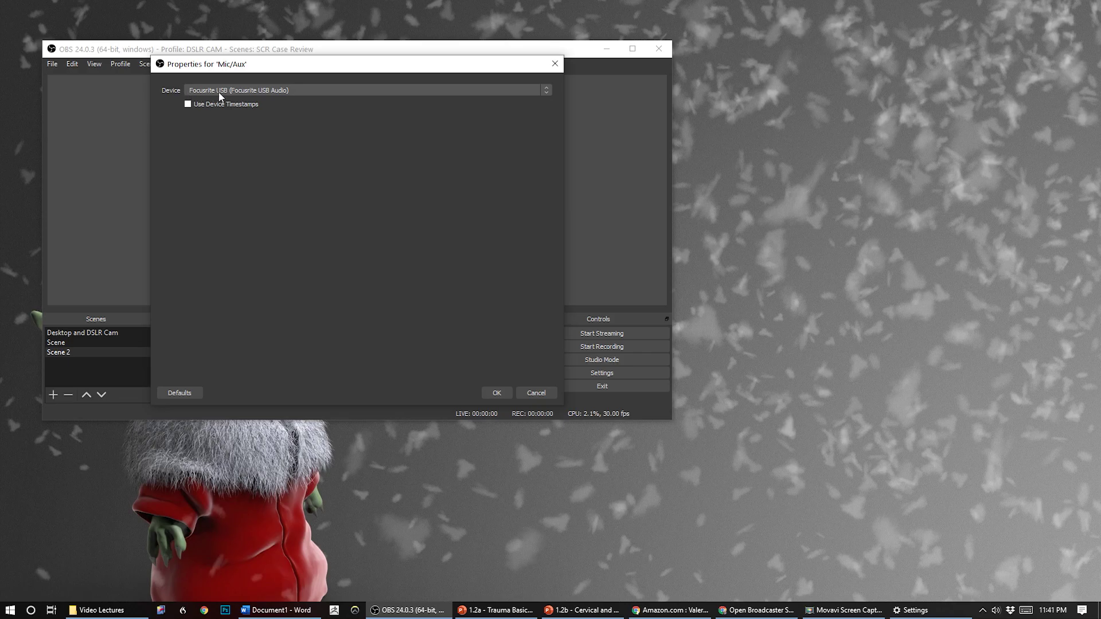
pyautogui.click(281, 90)
pyautogui.click(283, 226)
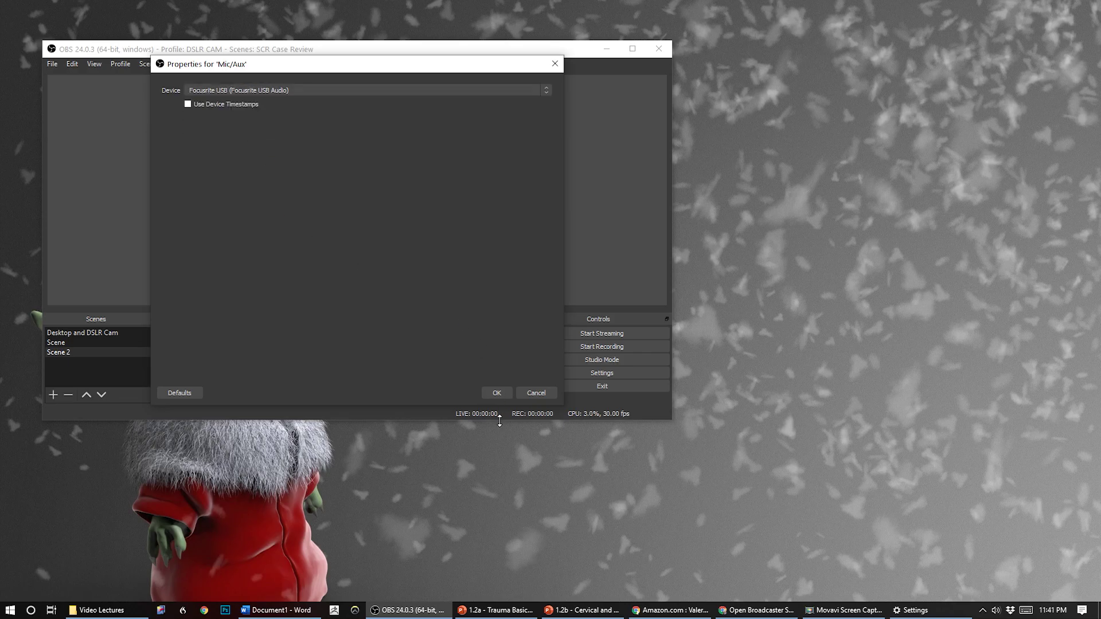
pyautogui.click(497, 393)
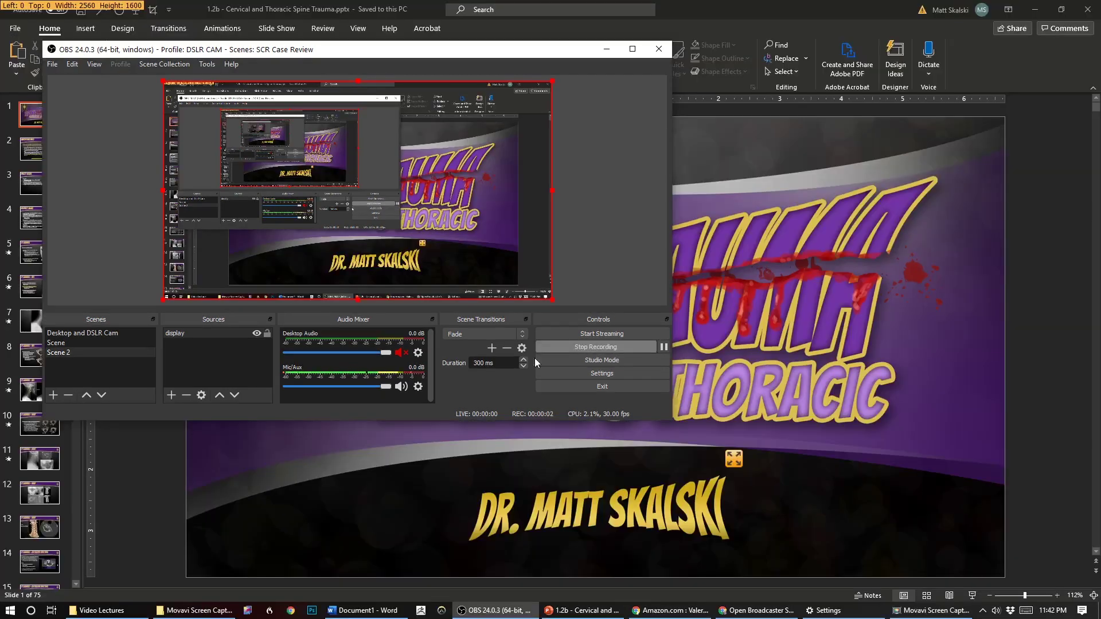
# Move the OBS window slightly lower over the PowerPoint presentation while recording
pyautogui.moveTo(378, 51); pyautogui.dragTo(379, 75)
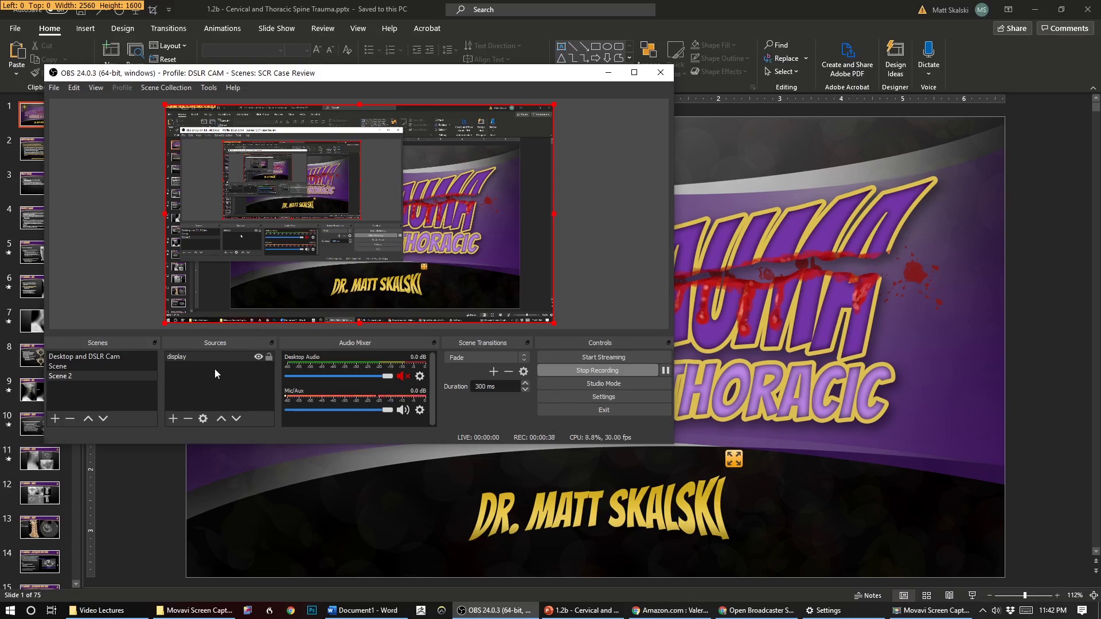
# Create a Video Capture Device source named 'webcam' in Scene 2
pyautogui.click(171, 419)
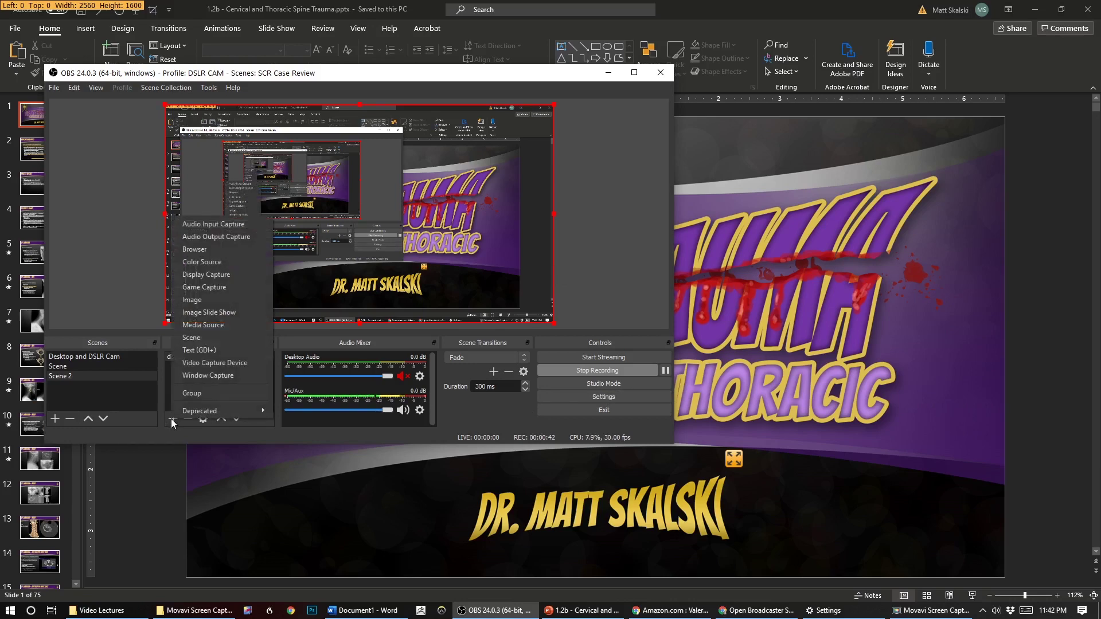
pyautogui.click(143, 404)
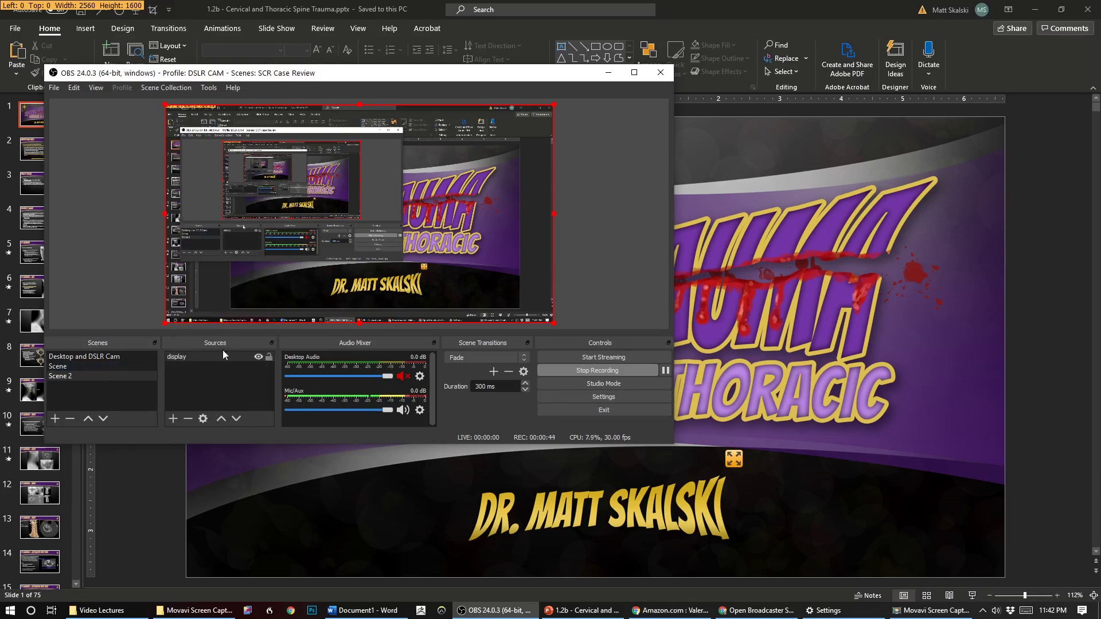
pyautogui.click(173, 419)
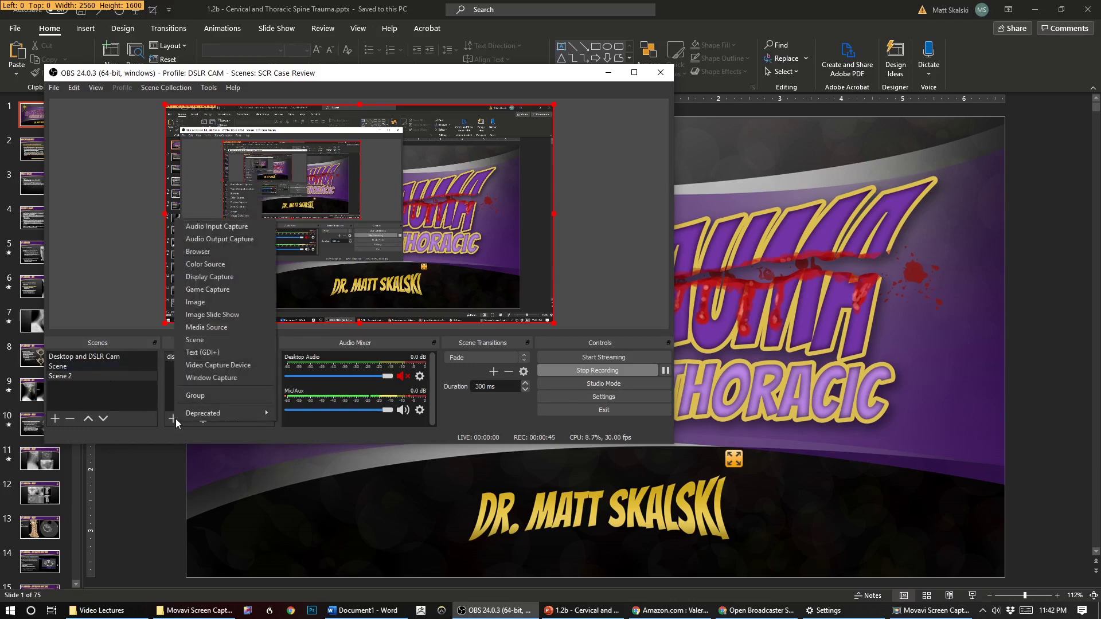
pyautogui.click(207, 364)
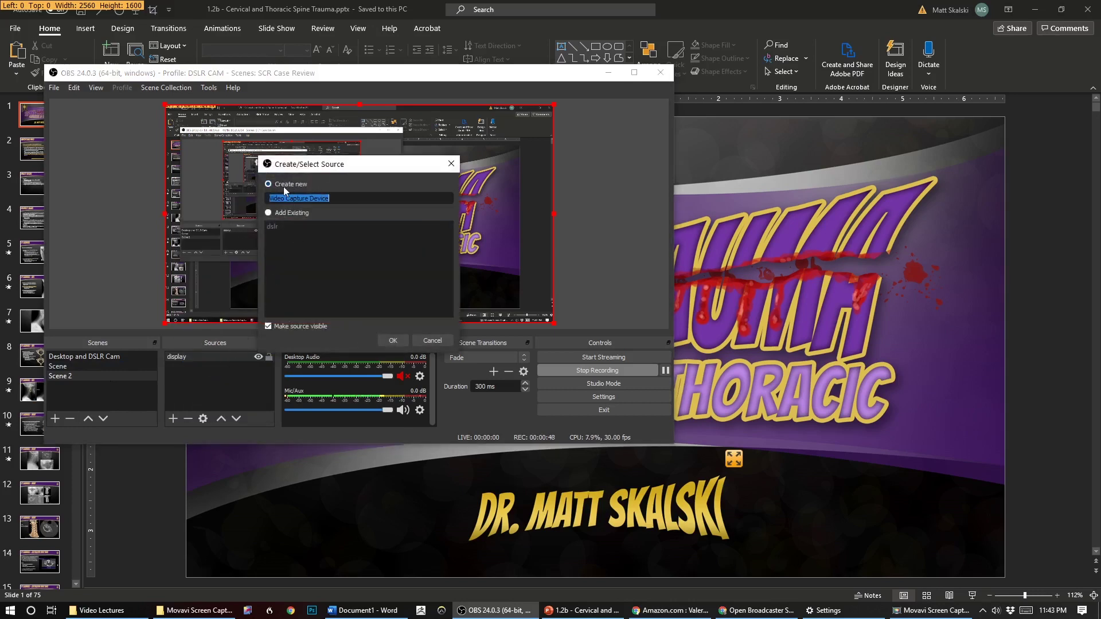
pyautogui.write('webcam')
pyautogui.click(392, 340)
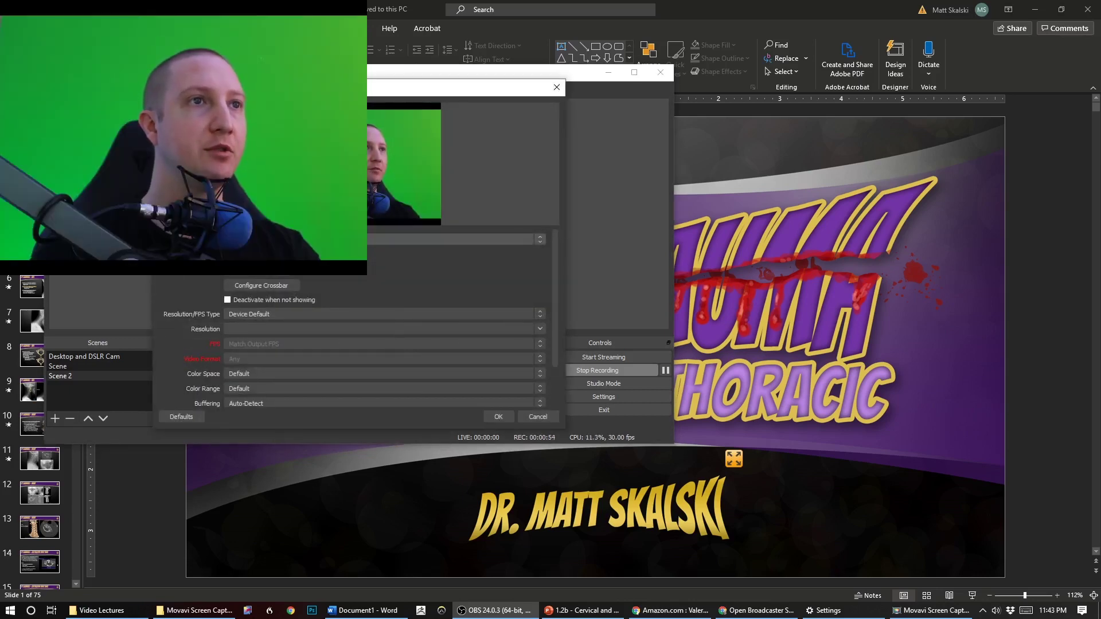
# Keep the current camera in the webcam properties and accept them
pyautogui.click(453, 239)
pyautogui.press('Return')
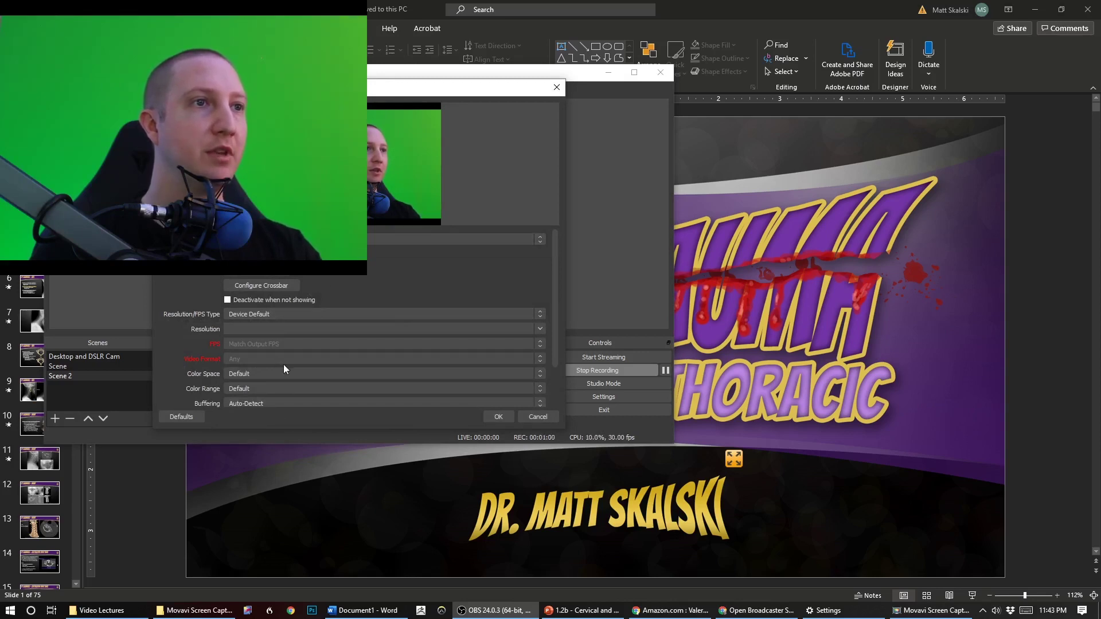
pyautogui.scroll(-1, 357, 356)
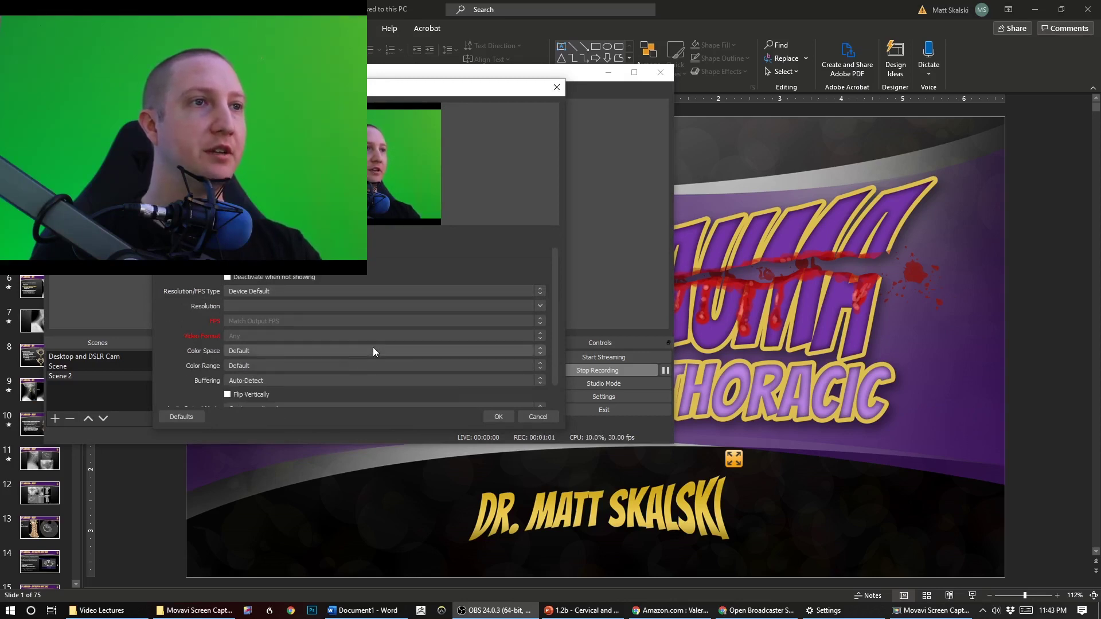
pyautogui.click(502, 416)
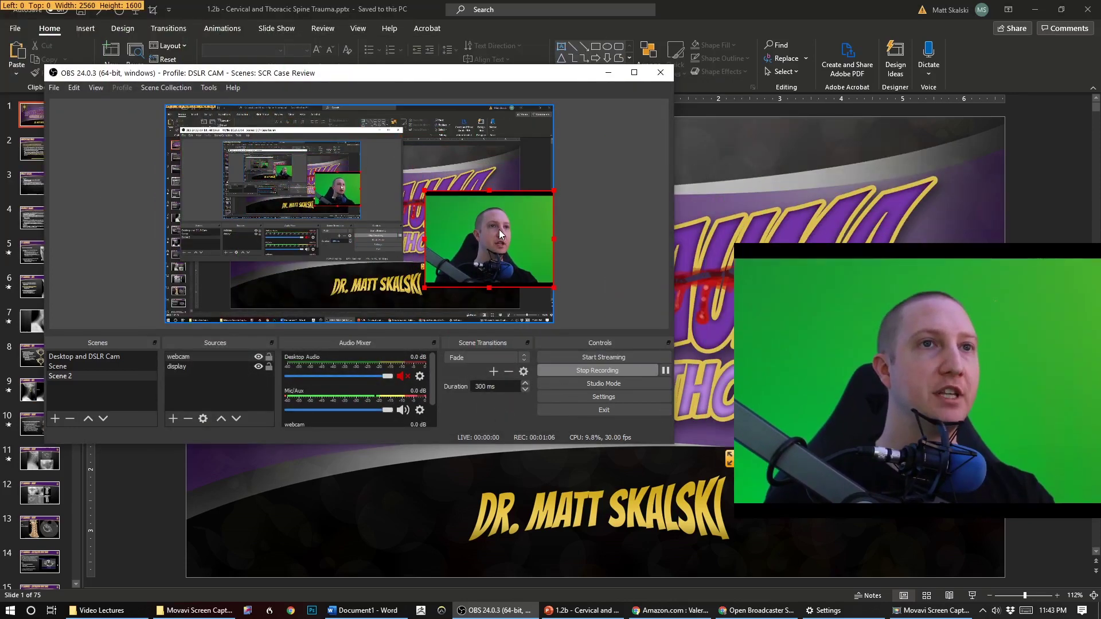
# Nudge the webcam feed down-left and shrink it into the bottom-right corner
pyautogui.moveTo(504, 254); pyautogui.dragTo(497, 268)
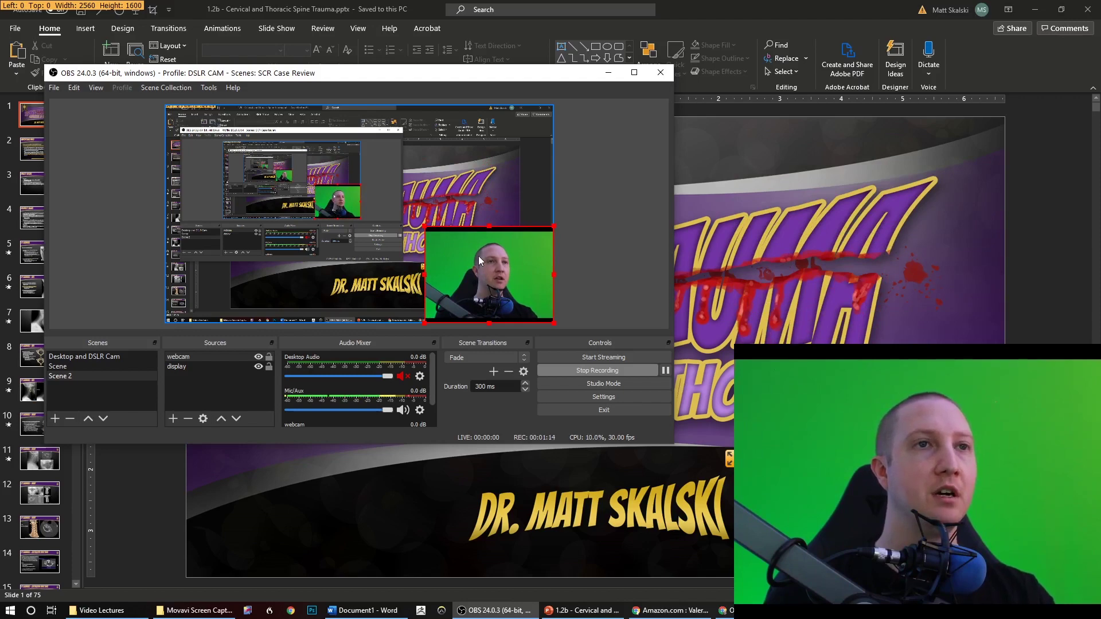
pyautogui.moveTo(425, 226)
pyautogui.mouseDown()
pyautogui.moveTo(304, 150)
pyautogui.moveTo(432, 242)
pyautogui.mouseUp()
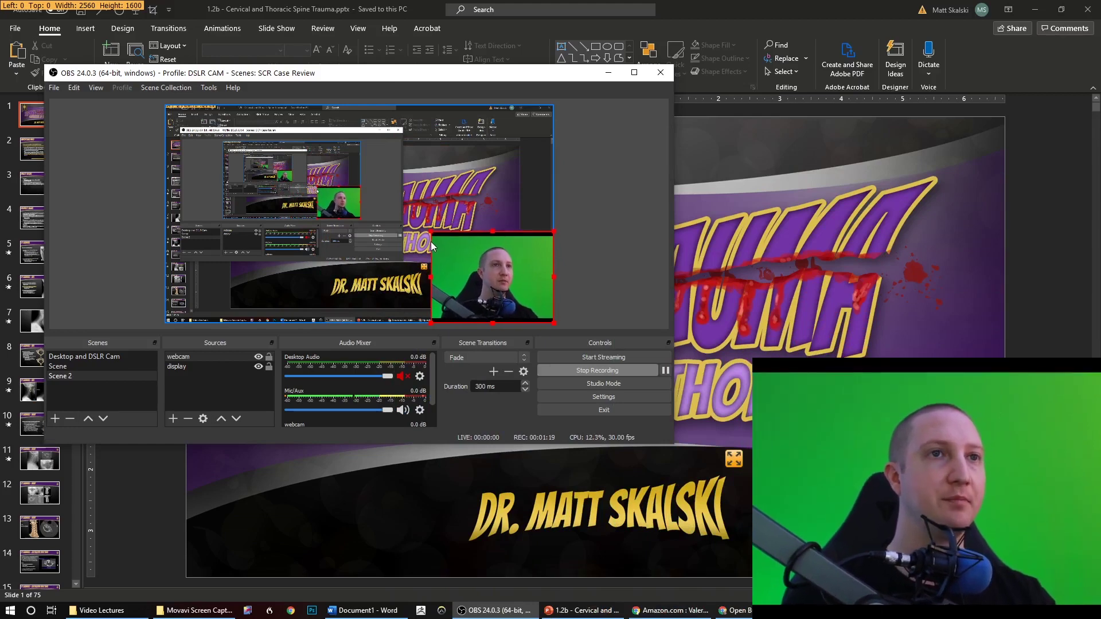
pyautogui.click(600, 246)
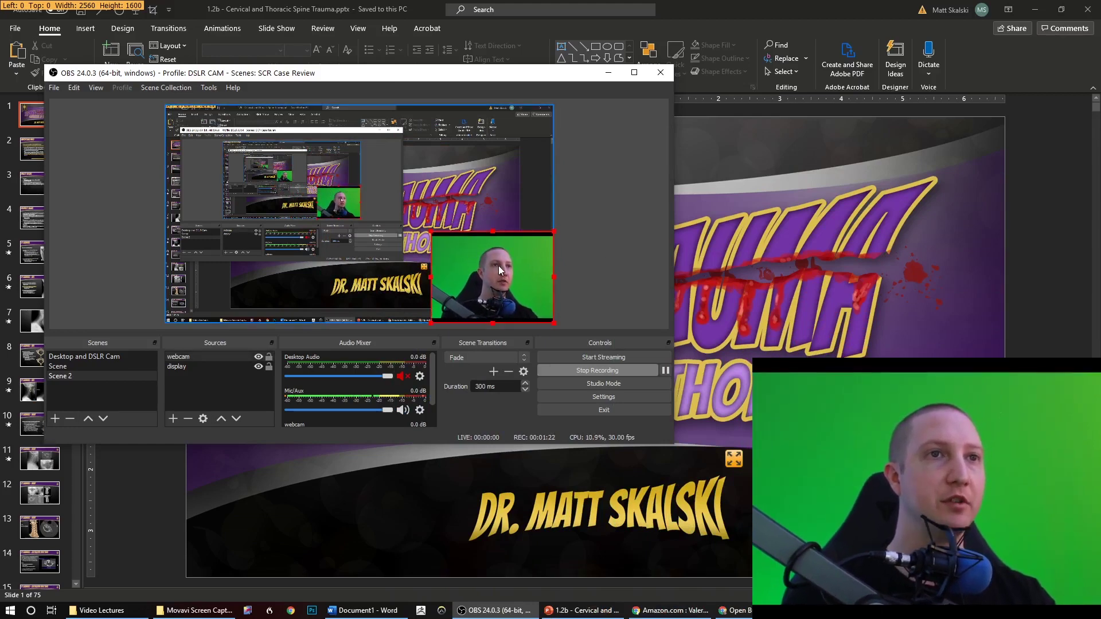
# Crop the webcam feed by 30 at the top and 31 at the bottom in Edit Transform
pyautogui.rightClick(504, 268)
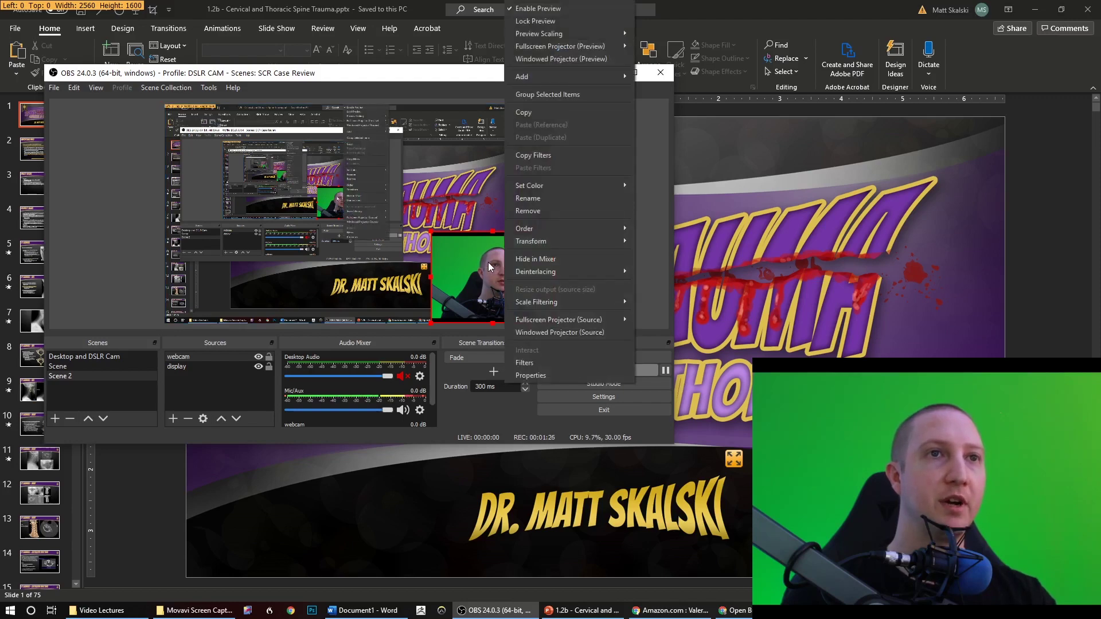
pyautogui.moveTo(525, 242)
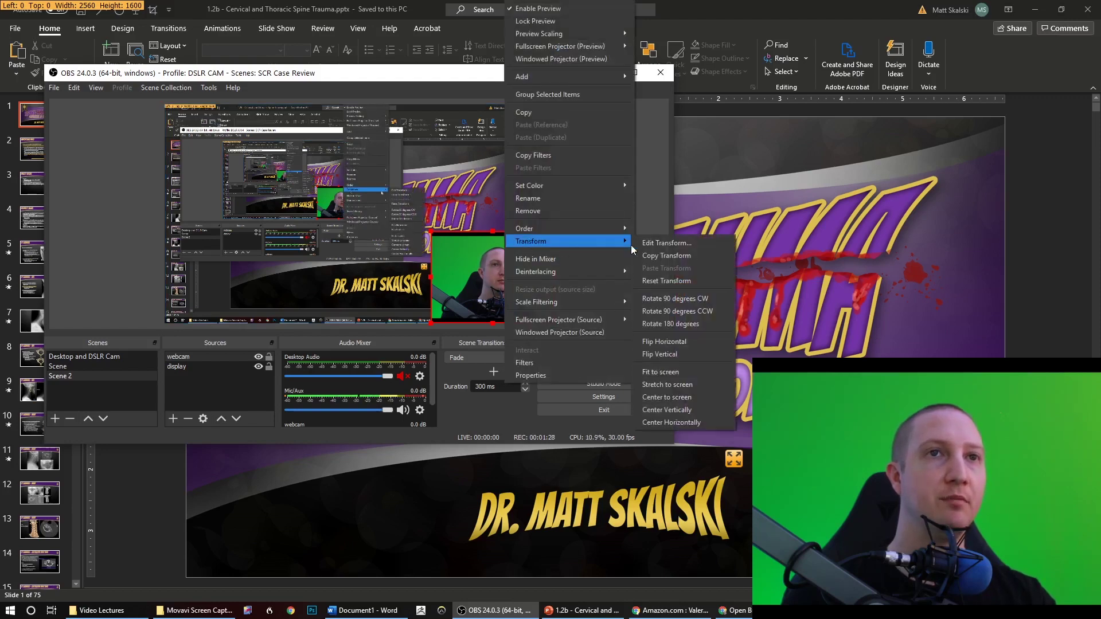
pyautogui.click(663, 242)
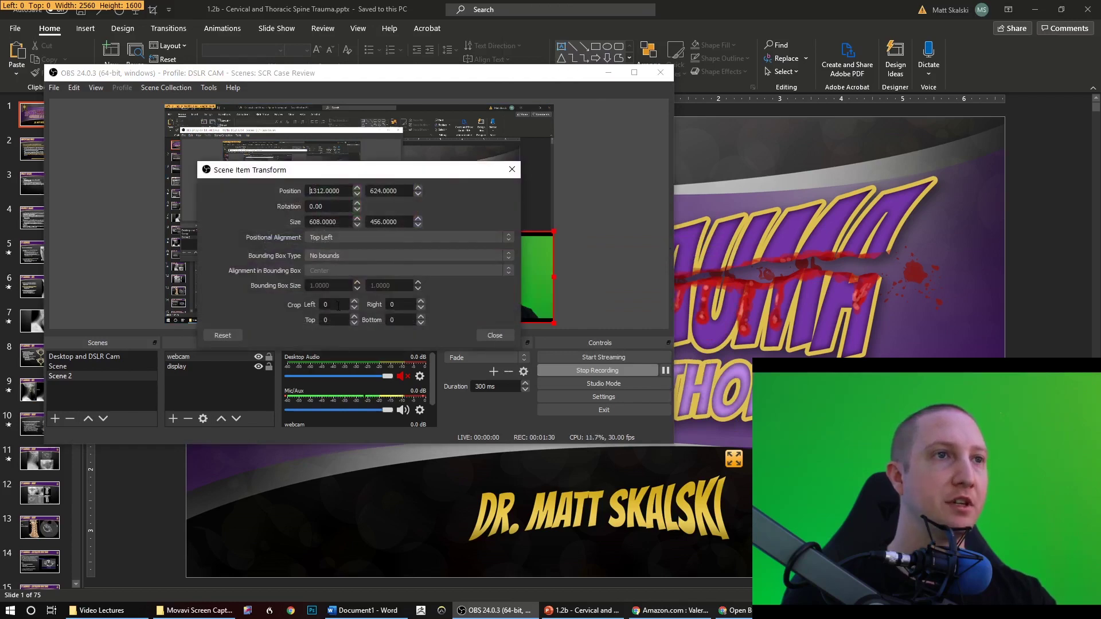
pyautogui.write('30')
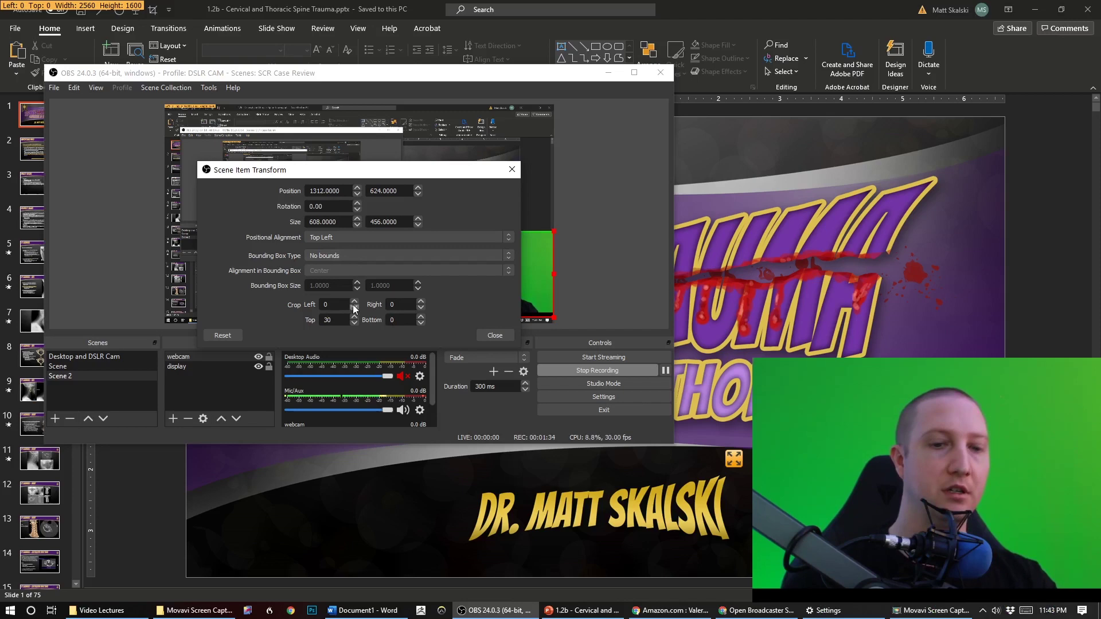
pyautogui.write('3')
pyautogui.moveTo(444, 175); pyautogui.dragTo(288, 163)
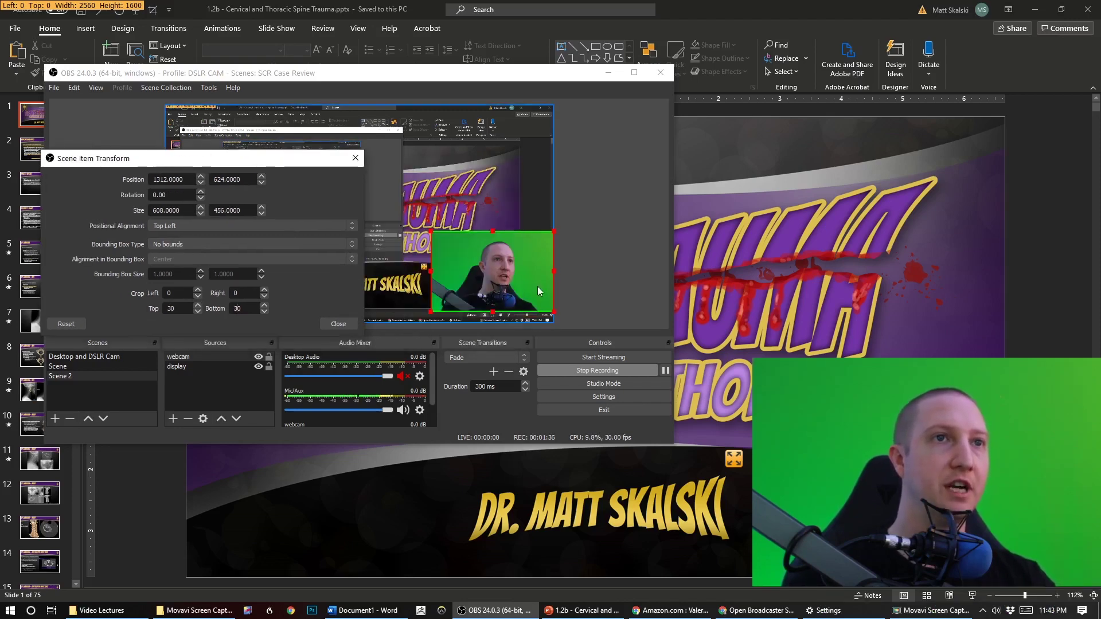
pyautogui.click(264, 305)
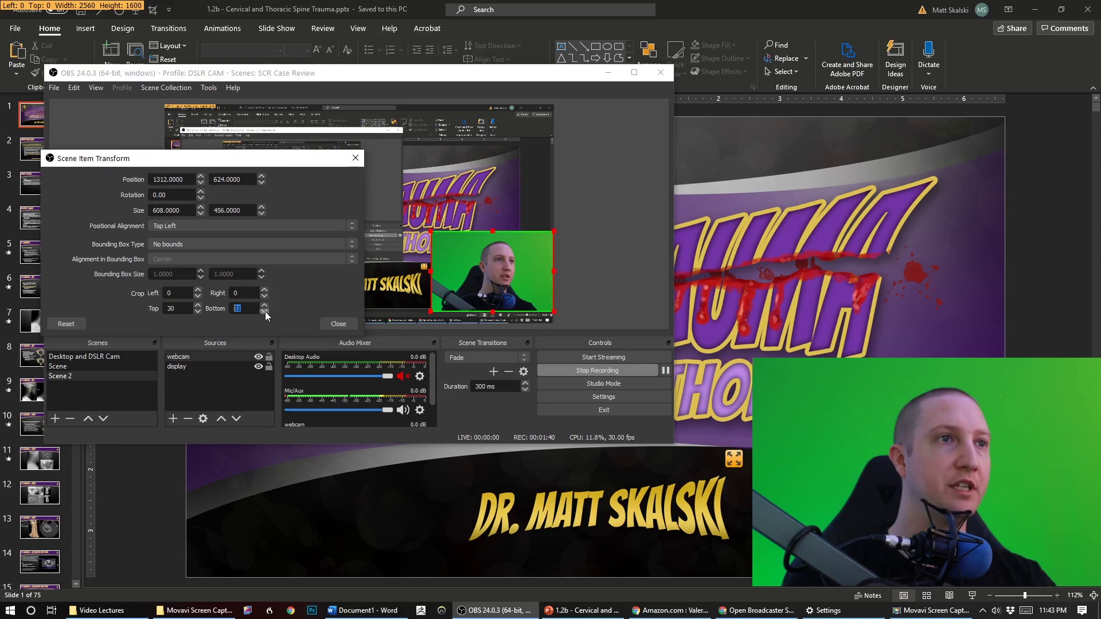
# Drag the webcam flush to the scene's bottom edge and flip it horizontally
pyautogui.click(344, 323)
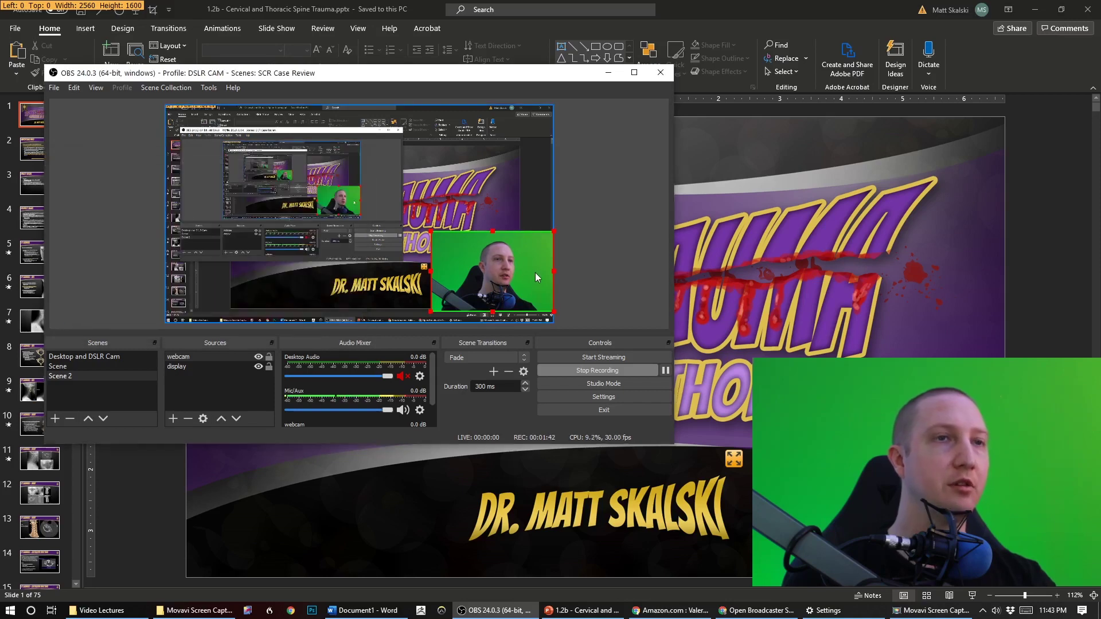
pyautogui.moveTo(535, 273); pyautogui.dragTo(535, 284)
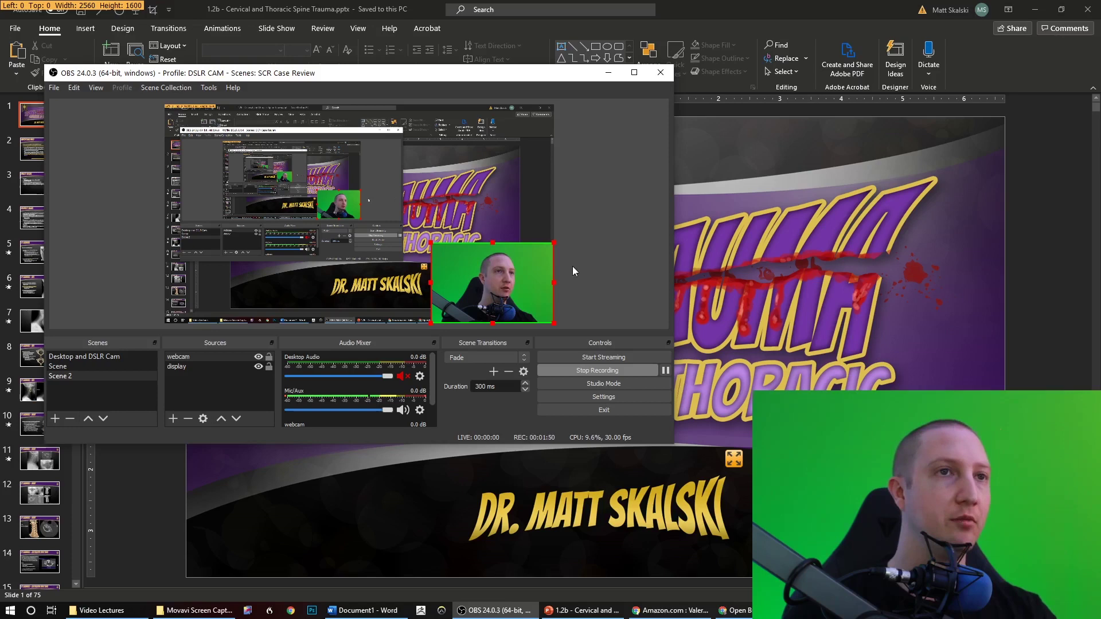
pyautogui.rightClick(510, 271)
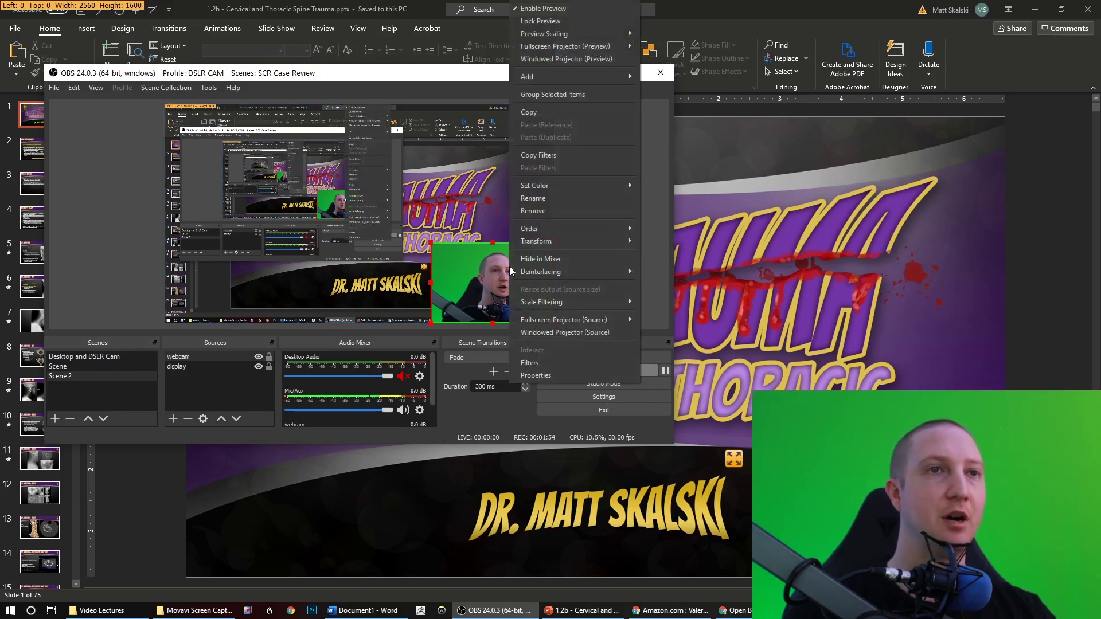
pyautogui.moveTo(544, 243)
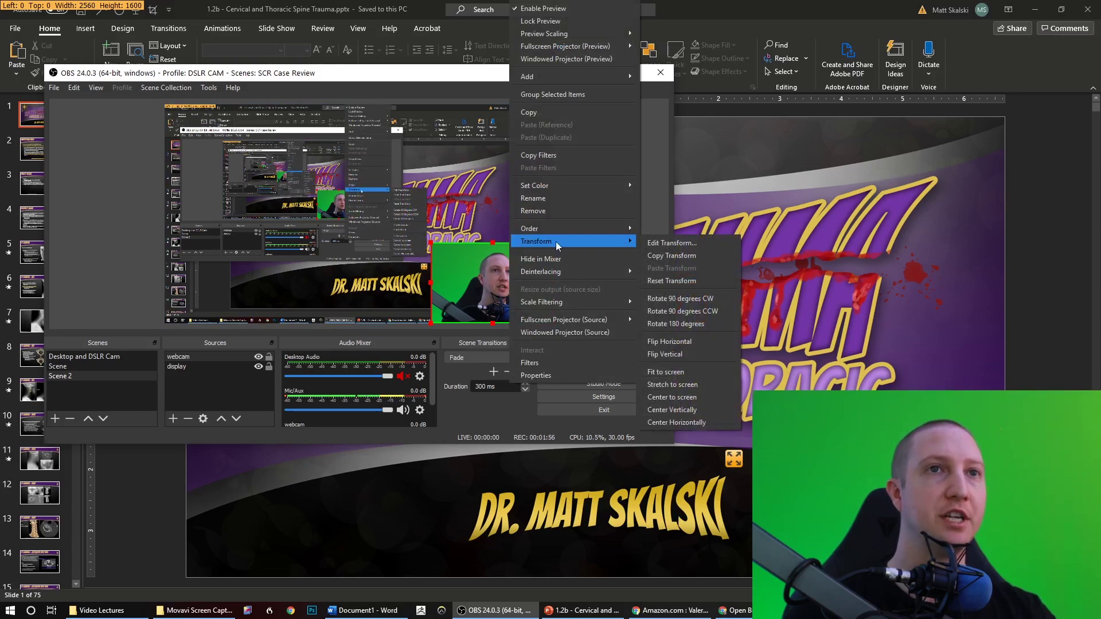
pyautogui.click(691, 342)
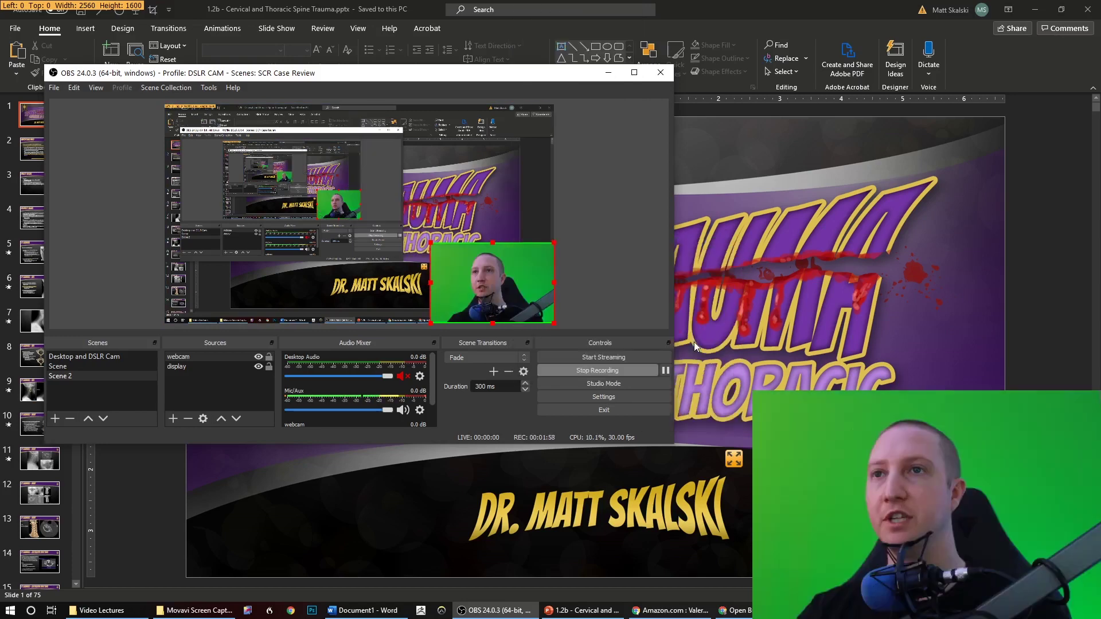
pyautogui.click(619, 275)
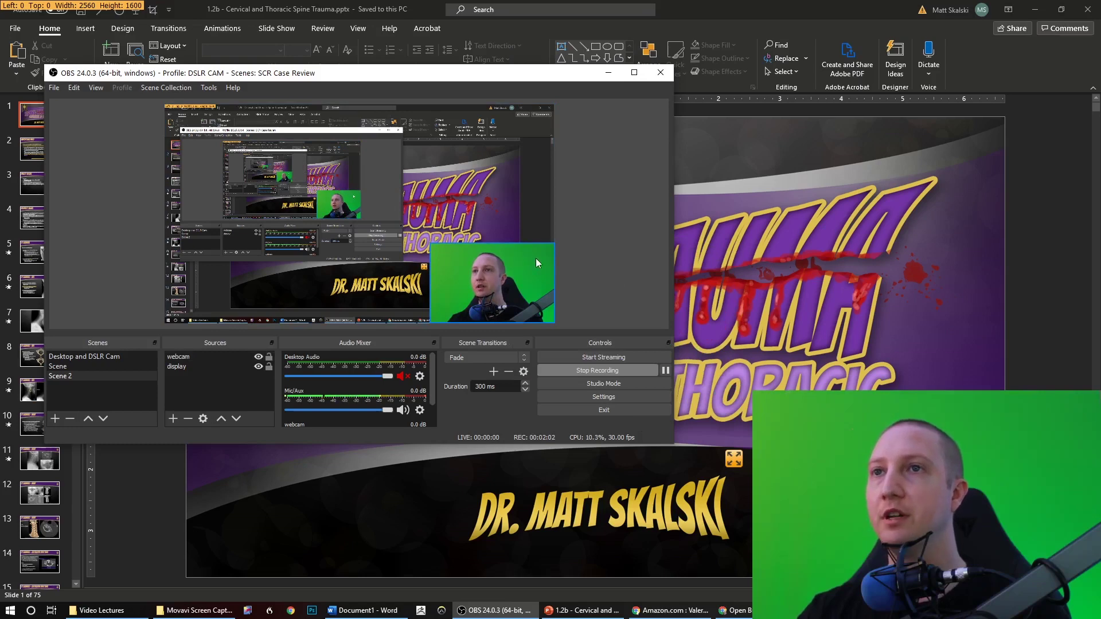
# Select the webcam source and open its Filters window
pyautogui.rightClick(484, 270)
pyautogui.click(463, 270)
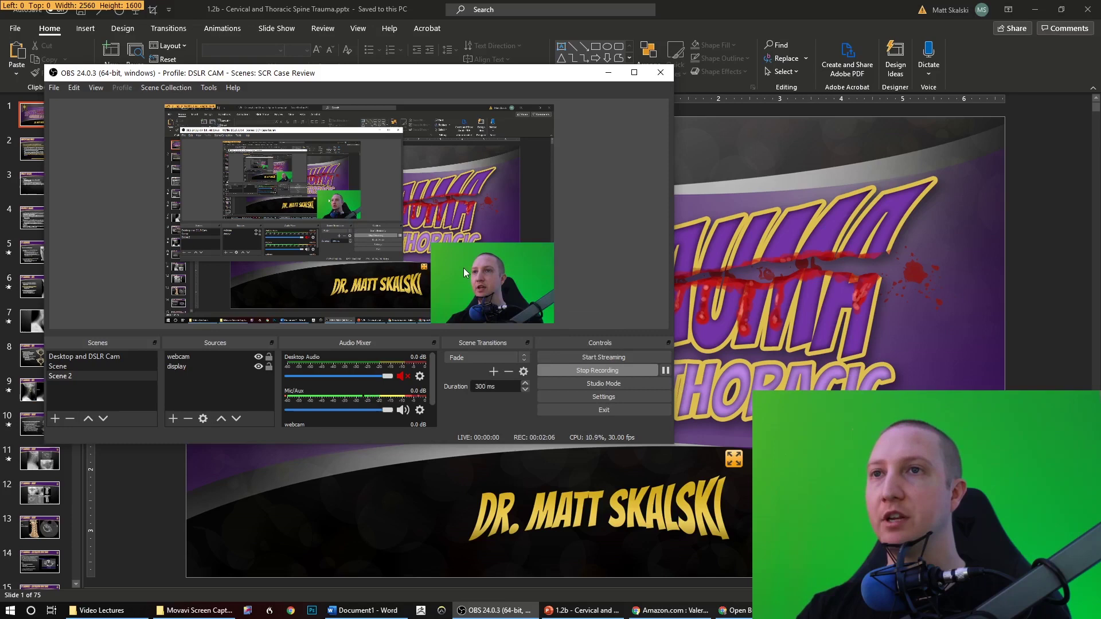
pyautogui.rightClick(489, 263)
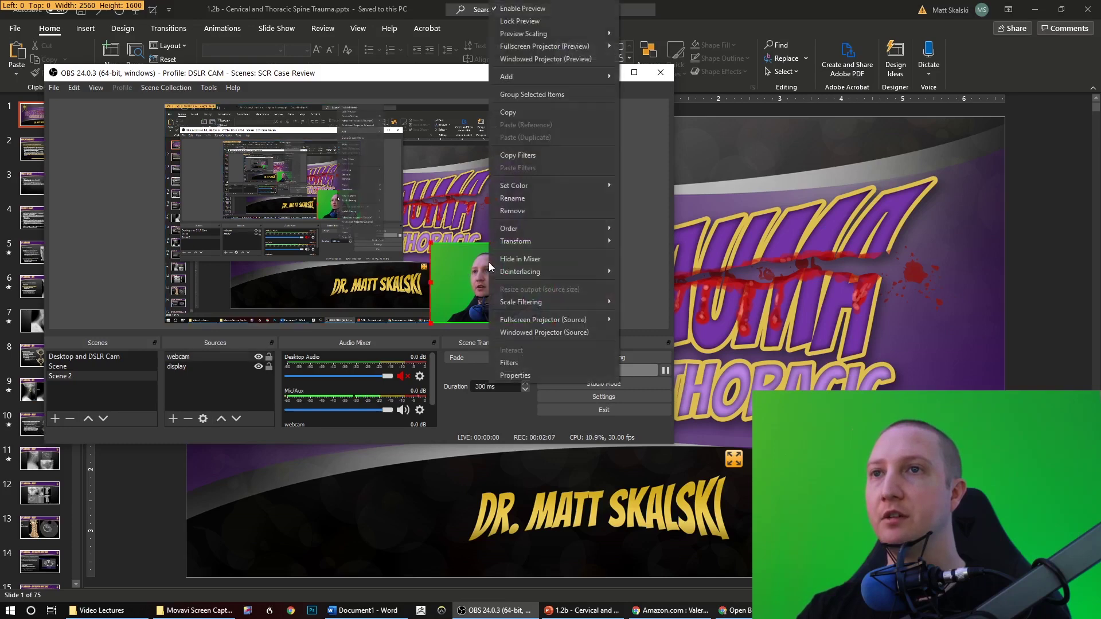
pyautogui.click(531, 361)
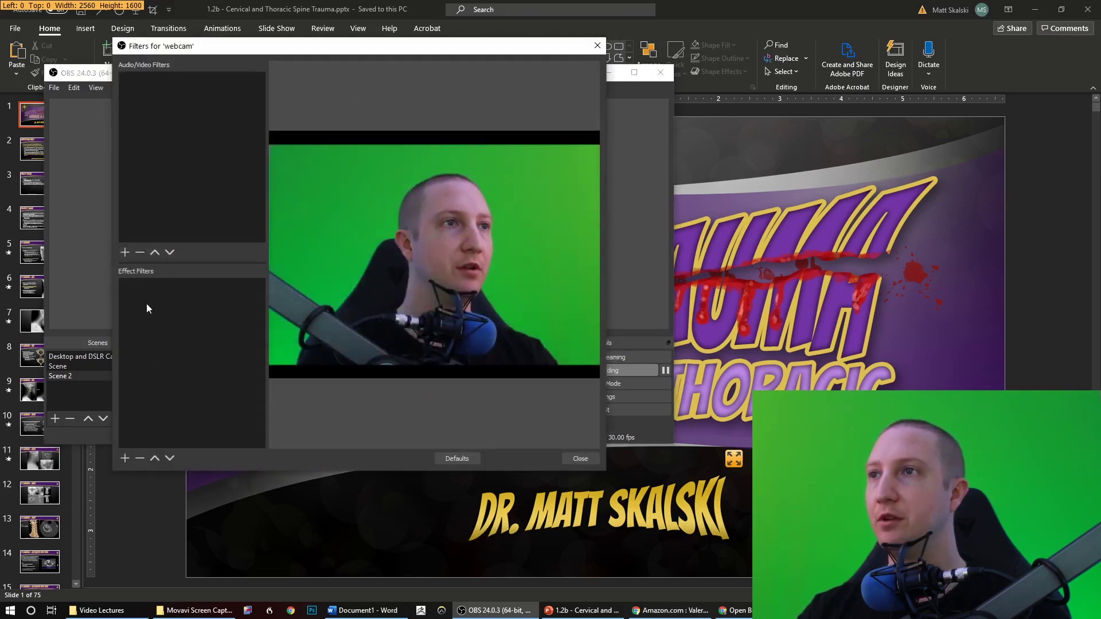
# Add a Chroma Key filter to the webcam and lower its Similarity to 333
pyautogui.click(125, 458)
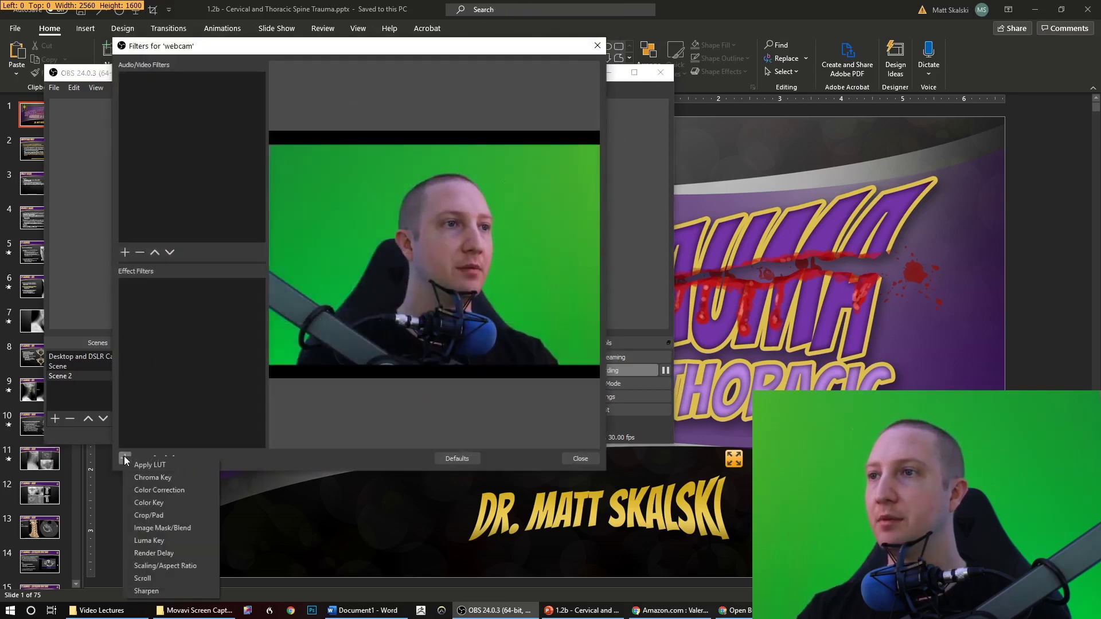
pyautogui.click(146, 476)
pyautogui.click(339, 279)
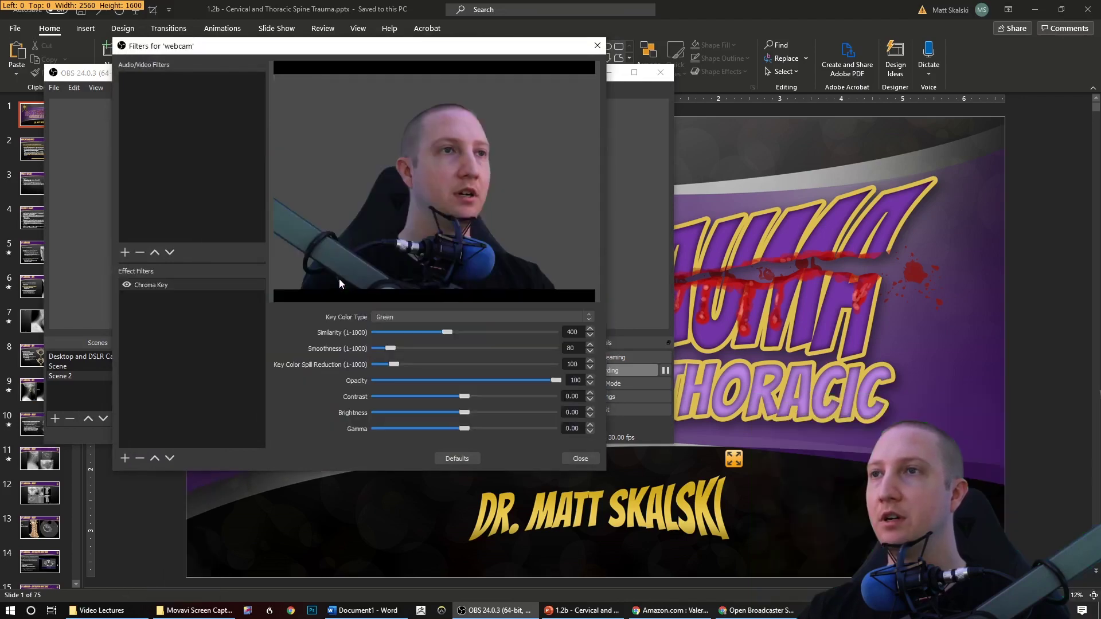
pyautogui.moveTo(447, 332); pyautogui.dragTo(401, 351)
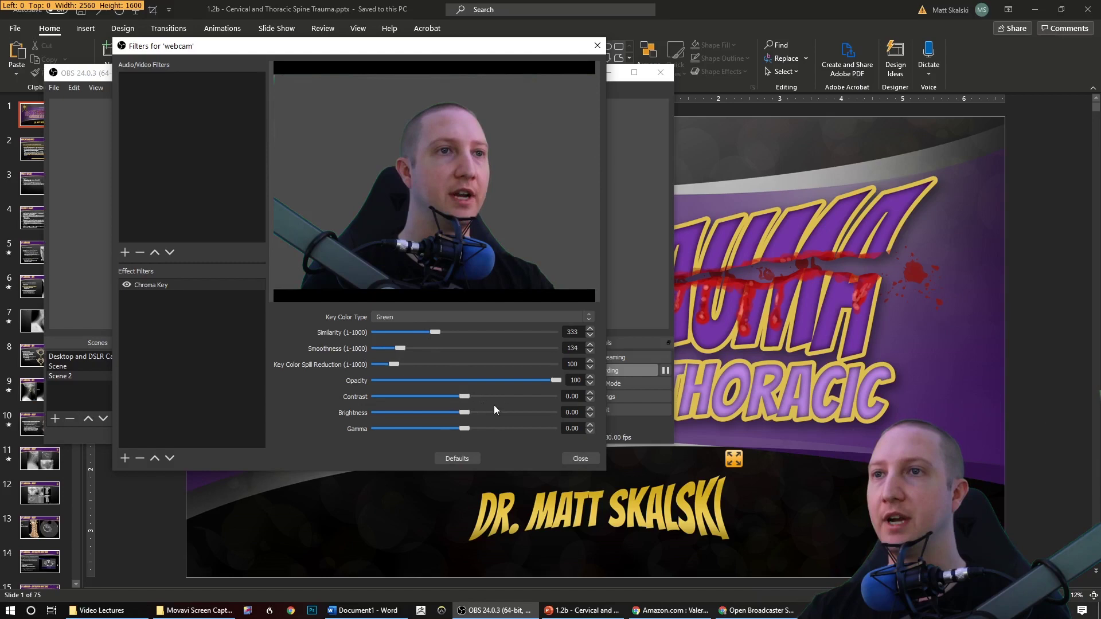
# Close the webcam filter settings, deselect the webcam source, and nudge the OBS window right
pyautogui.click(580, 458)
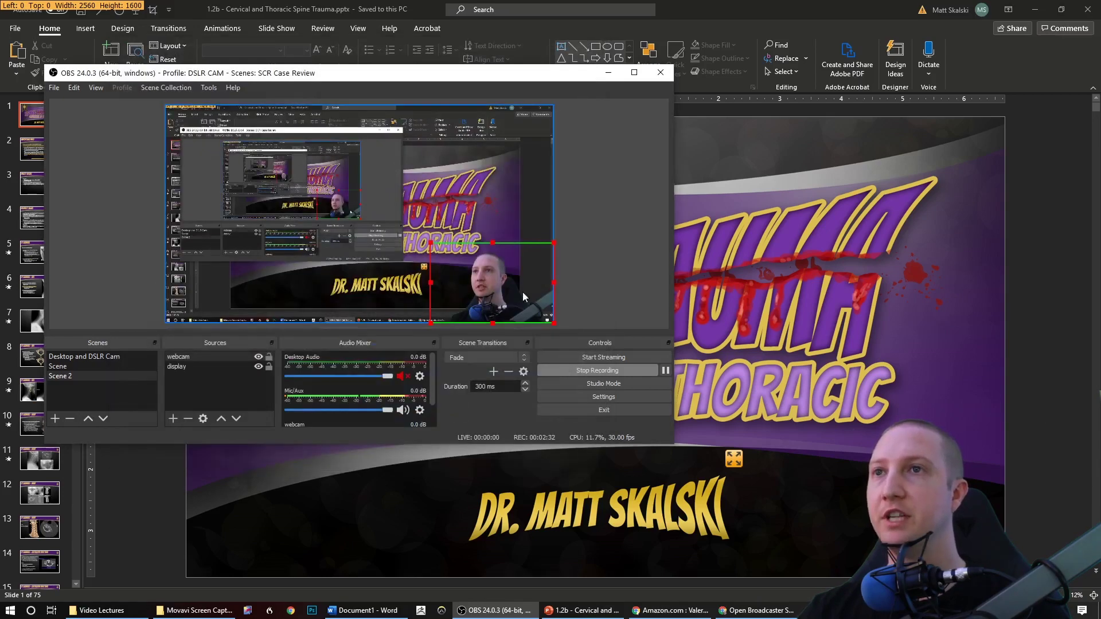
pyautogui.click(627, 243)
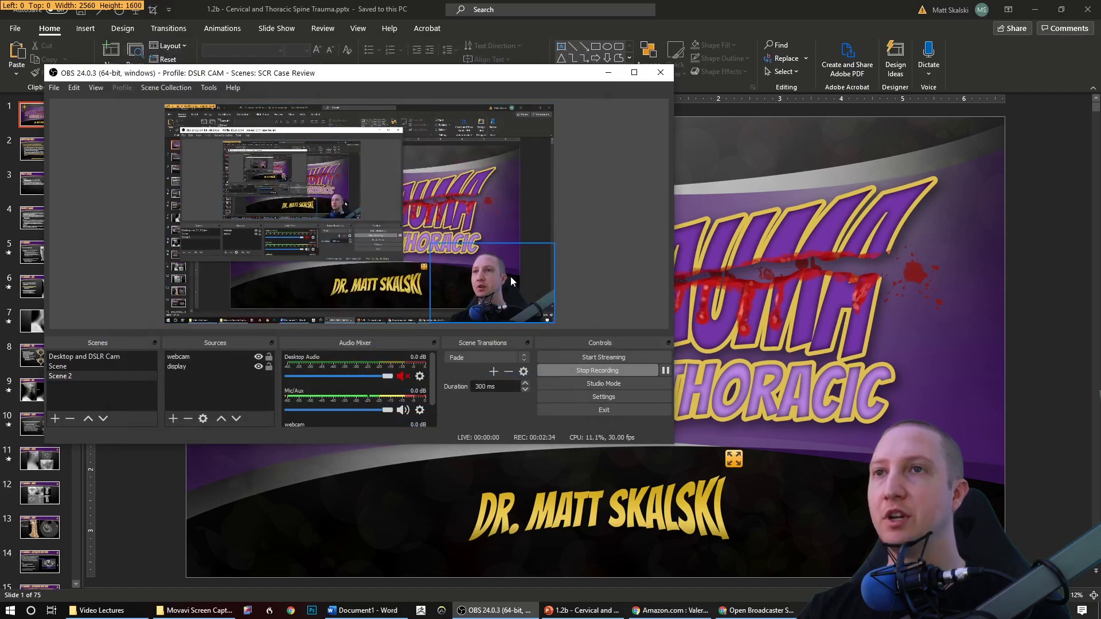
pyautogui.moveTo(532, 78); pyautogui.dragTo(578, 84)
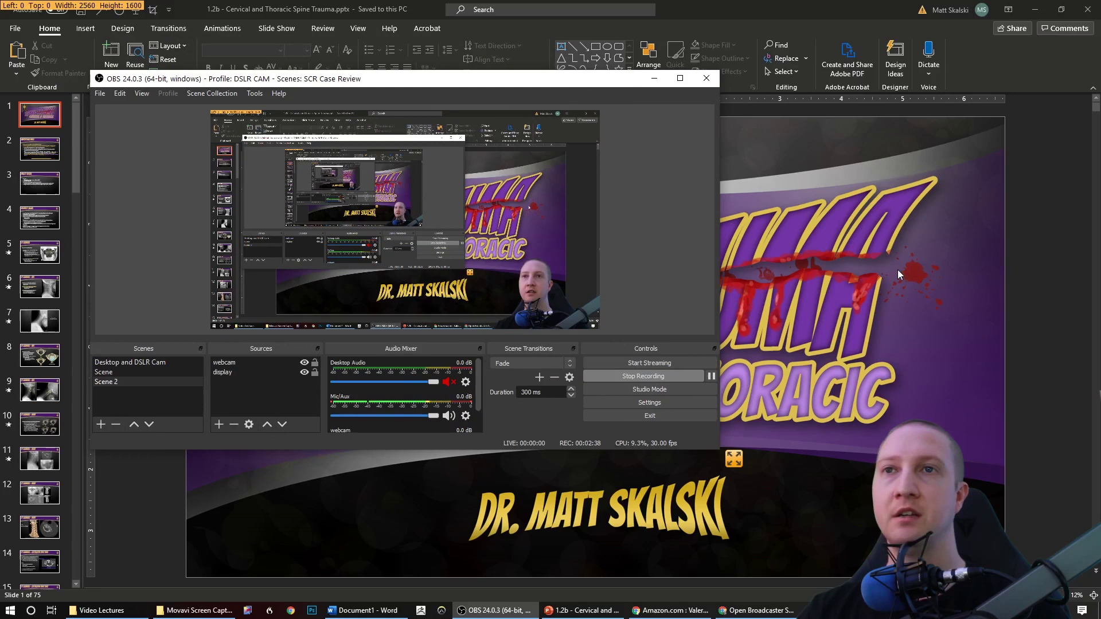
# Present the PowerPoint slideshow, scribble a red pen annotation, reach slide 7, and exit
pyautogui.click(872, 263)
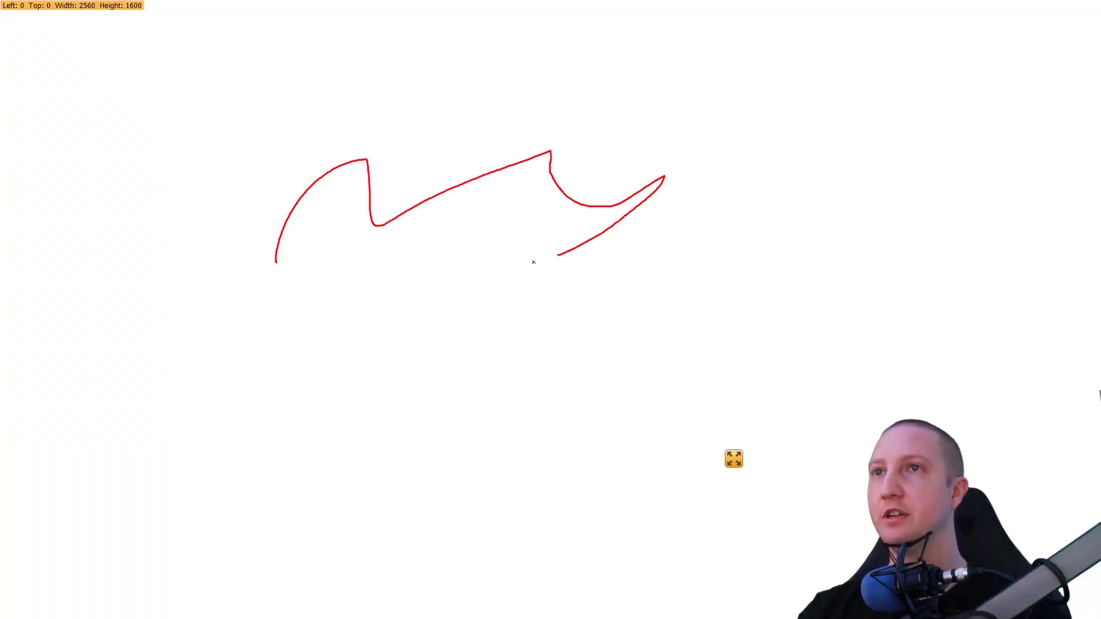
pyautogui.moveTo(503, 278); pyautogui.dragTo(242, 218)
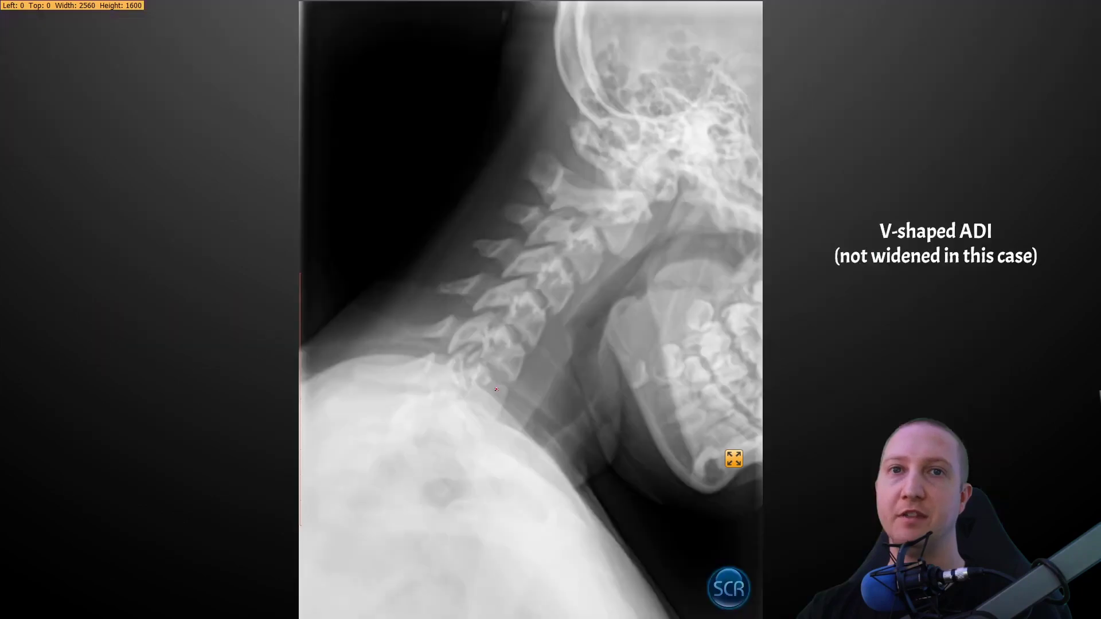
pyautogui.hotkey('alt', 'Tab')
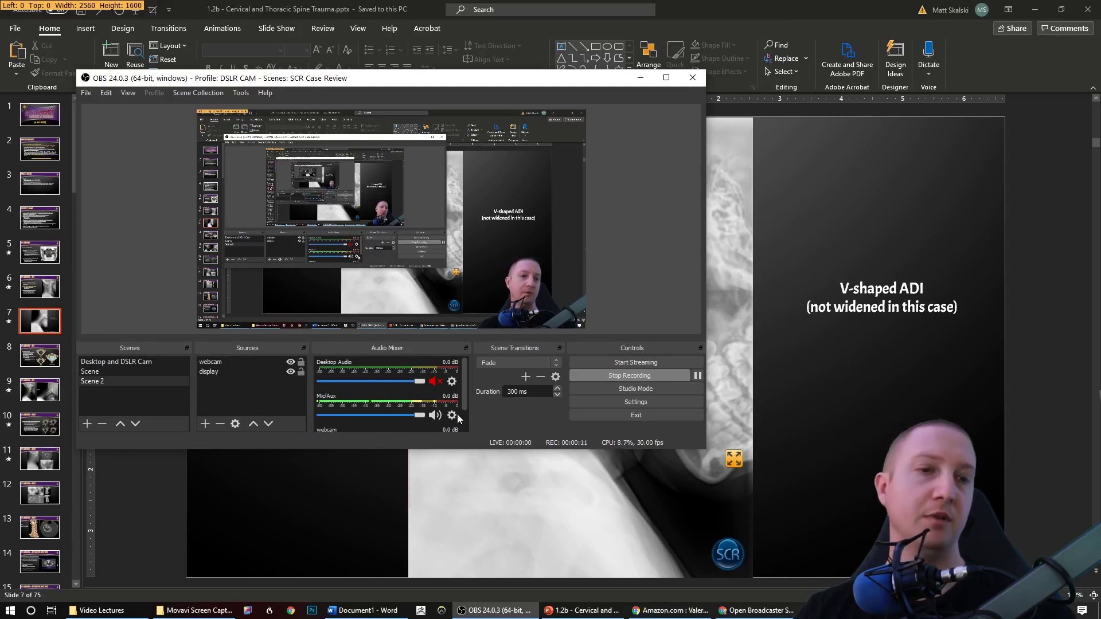
# Raise system volume to 60 and set the Mic/Aux device to Headset Microphone (2- Razer ManO'War)
pyautogui.press('XF86AudioLowerVolume')
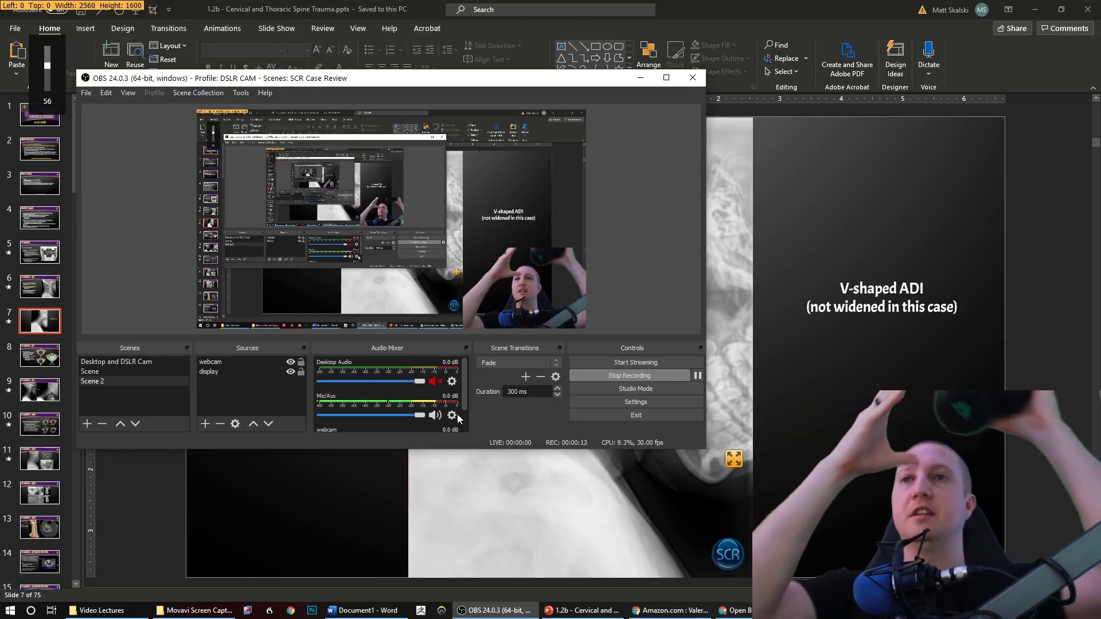
pyautogui.press('XF86AudioRaiseVolume')
pyautogui.press('XF86AudioRaiseVolume')
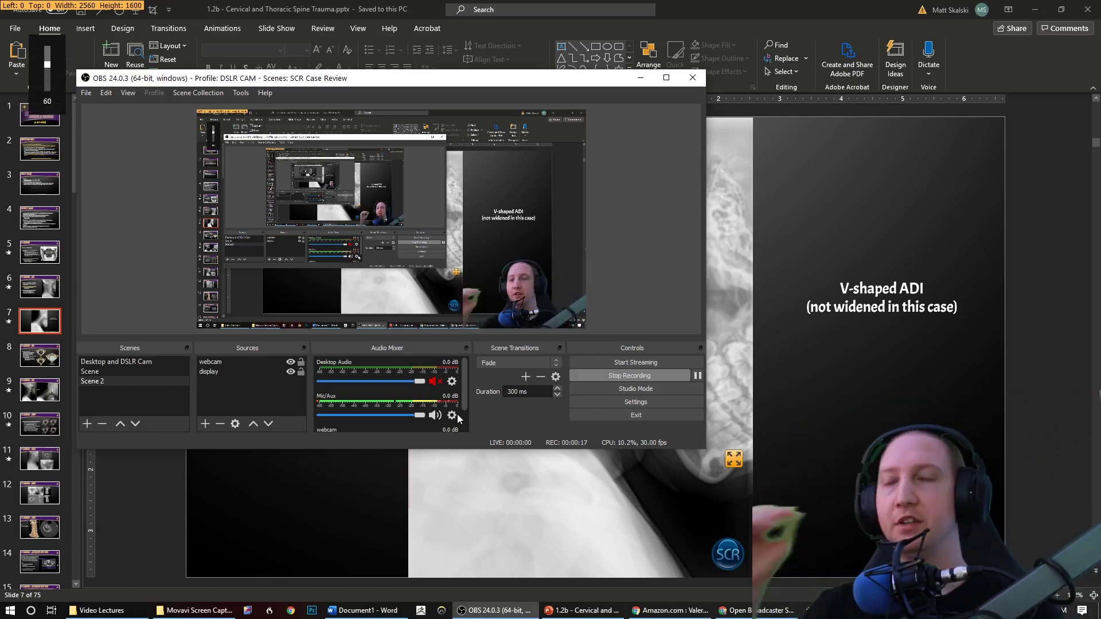
pyautogui.click(451, 416)
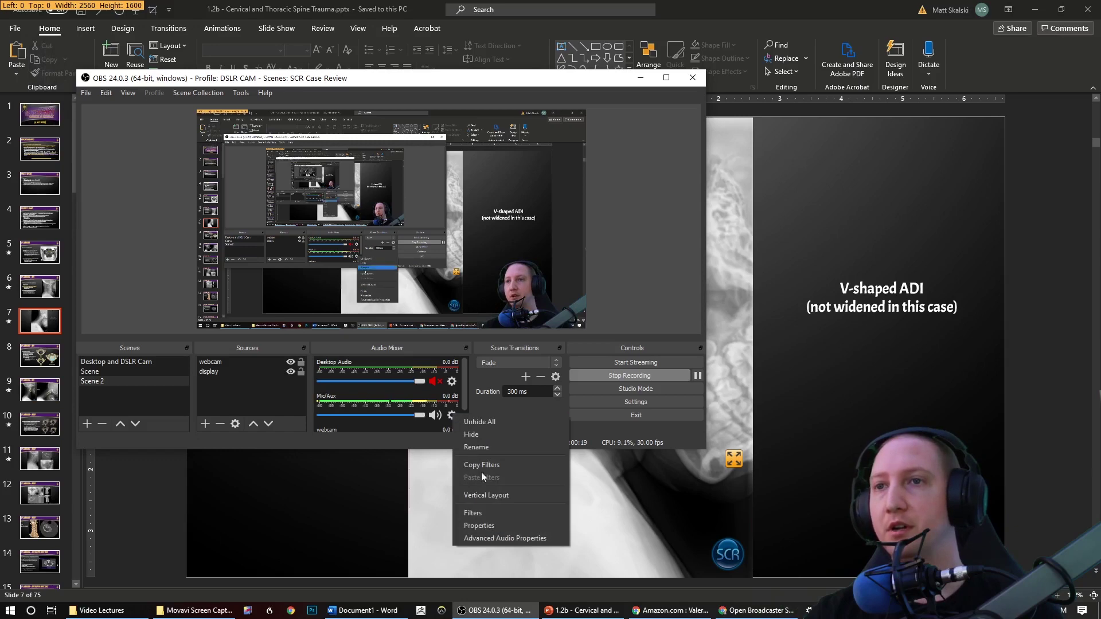
pyautogui.click(487, 524)
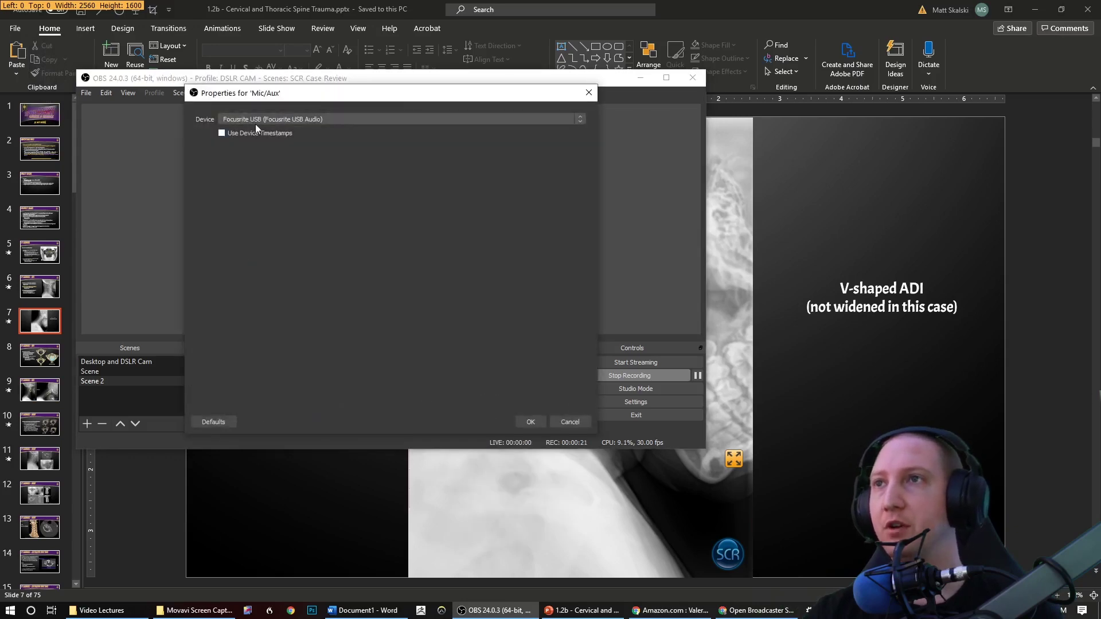
pyautogui.click(256, 122)
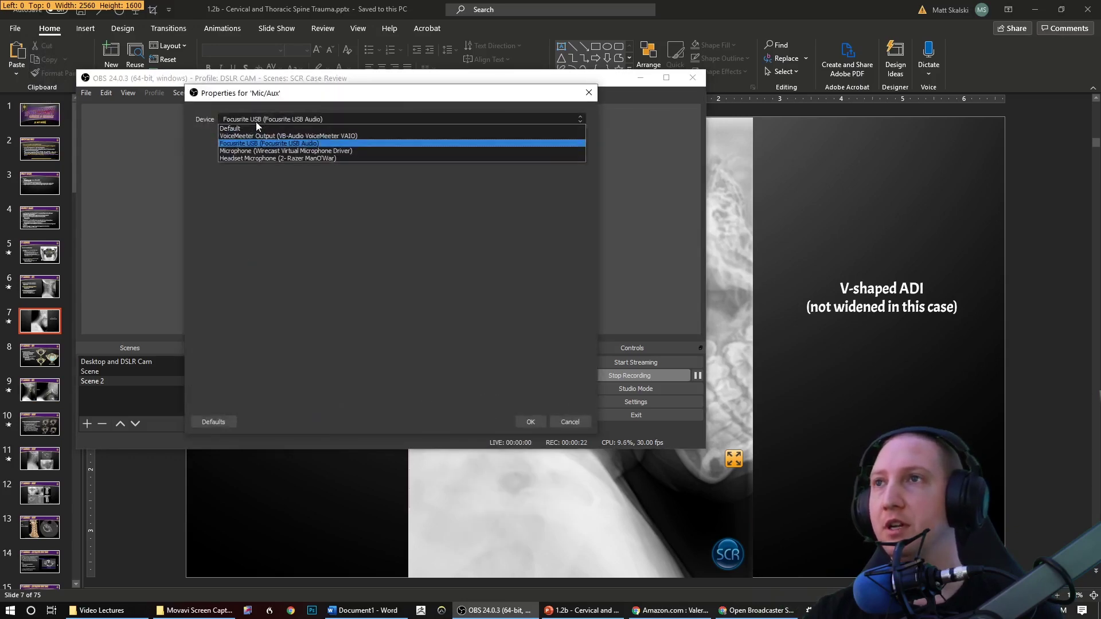
pyautogui.click(266, 157)
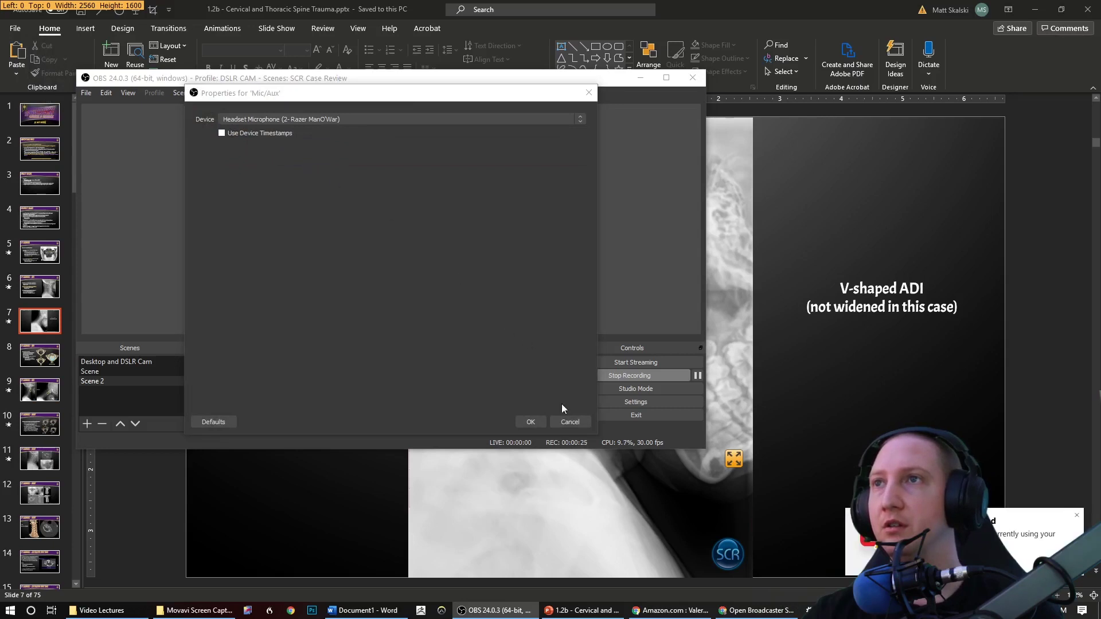
pyautogui.click(533, 422)
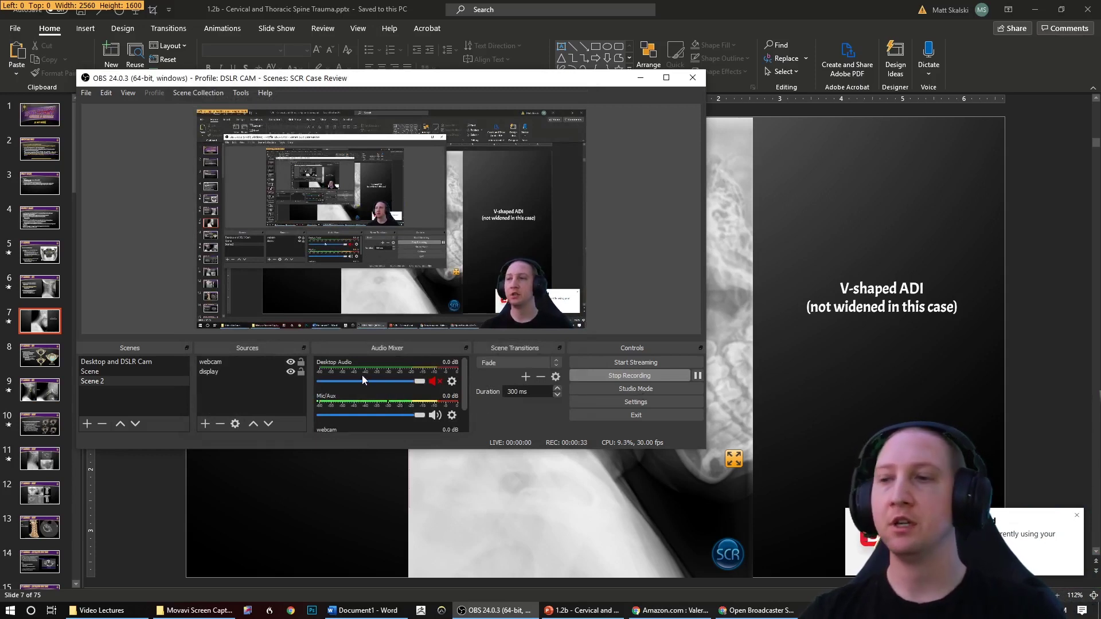
# Lower the system volume to 20, then raise it to 32
pyautogui.press('XF86AudioLowerVolume')
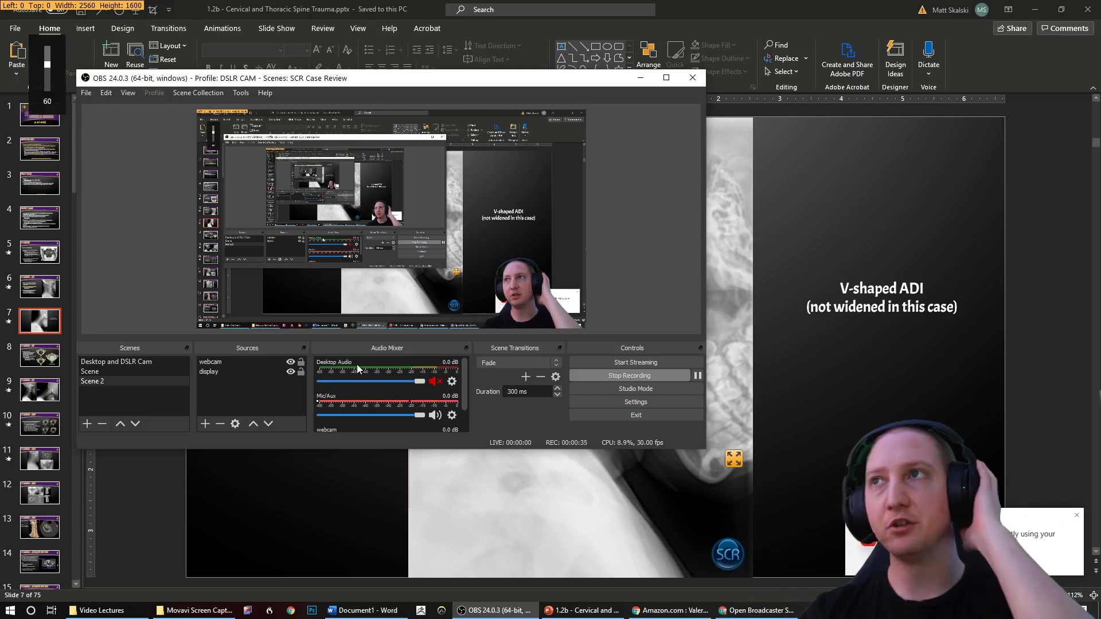
pyautogui.press('XF86AudioLowerVolume')
pyautogui.press('XF86AudioLowerVolume')
pyautogui.press('XF86AudioLowerVolume')
pyautogui.press('XF86AudioLowerVolume')
pyautogui.press('XF86AudioLowerVolume')
pyautogui.press('XF86AudioLowerVolume')
pyautogui.press('XF86AudioLowerVolume')
pyautogui.press('XF86AudioLowerVolume')
pyautogui.press('XF86AudioLowerVolume')
pyautogui.press('XF86AudioLowerVolume')
pyautogui.press('XF86AudioLowerVolume')
pyautogui.press('XF86AudioLowerVolume')
pyautogui.press('XF86AudioLowerVolume')
pyautogui.press('XF86AudioLowerVolume')
pyautogui.press('XF86AudioLowerVolume')
pyautogui.press('XF86AudioLowerVolume')
pyautogui.press('XF86AudioLowerVolume')
pyautogui.press('XF86AudioLowerVolume')
pyautogui.press('XF86AudioLowerVolume')
pyautogui.press('XF86AudioLowerVolume')
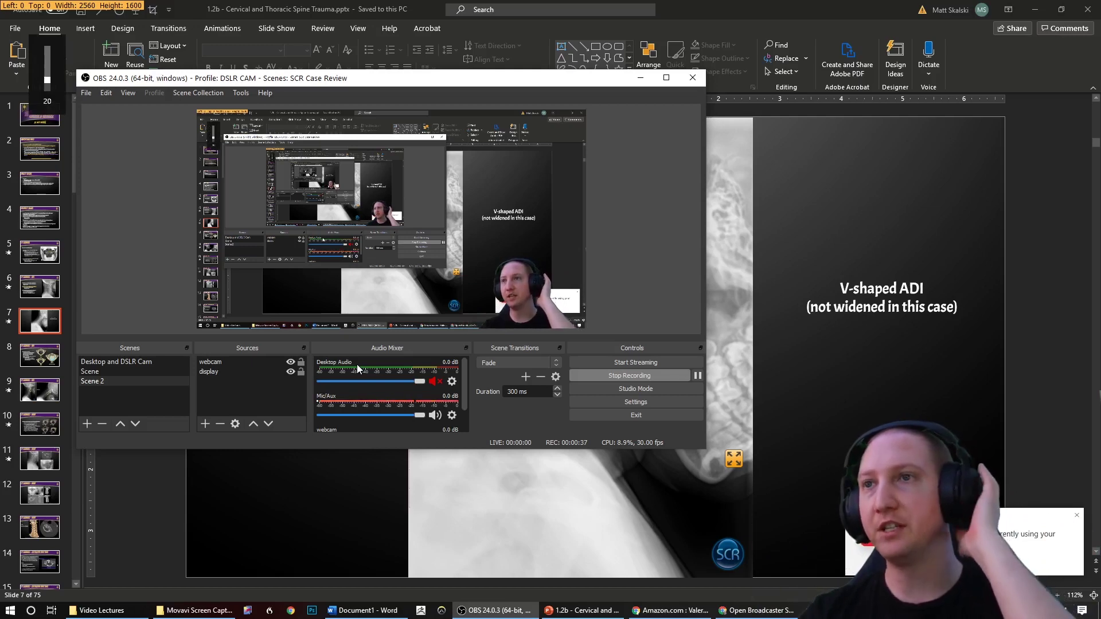
pyautogui.press('XF86AudioRaiseVolume')
pyautogui.press('XF86AudioRaiseVolume')
pyautogui.press('XF86AudioRaiseVolume')
pyautogui.press('XF86AudioRaiseVolume')
pyautogui.press('XF86AudioRaiseVolume')
pyautogui.press('XF86AudioRaiseVolume')
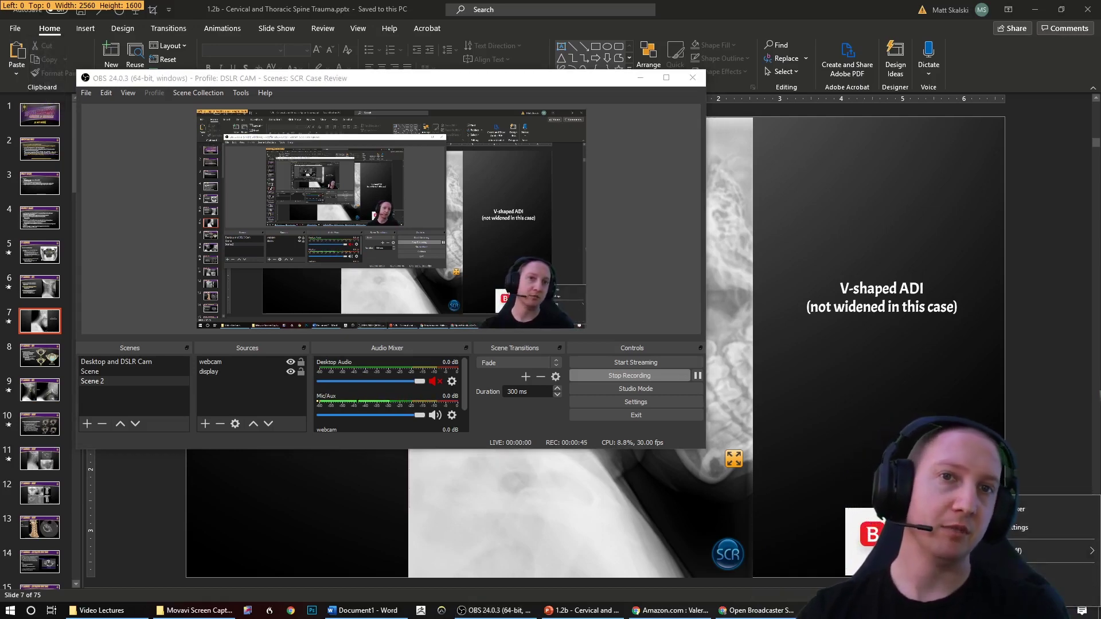
# Raise system volume to 58, then set the Headset Microphone recording level to 34 in Sound properties
pyautogui.press('XF86AudioRaiseVolume')
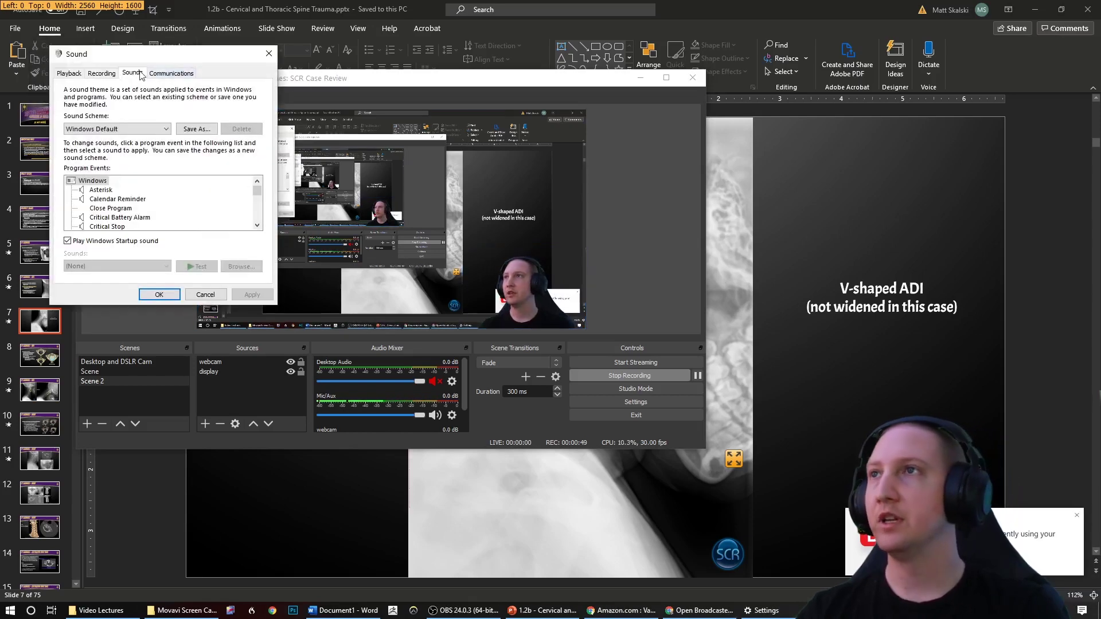
pyautogui.click(102, 72)
pyautogui.click(134, 115)
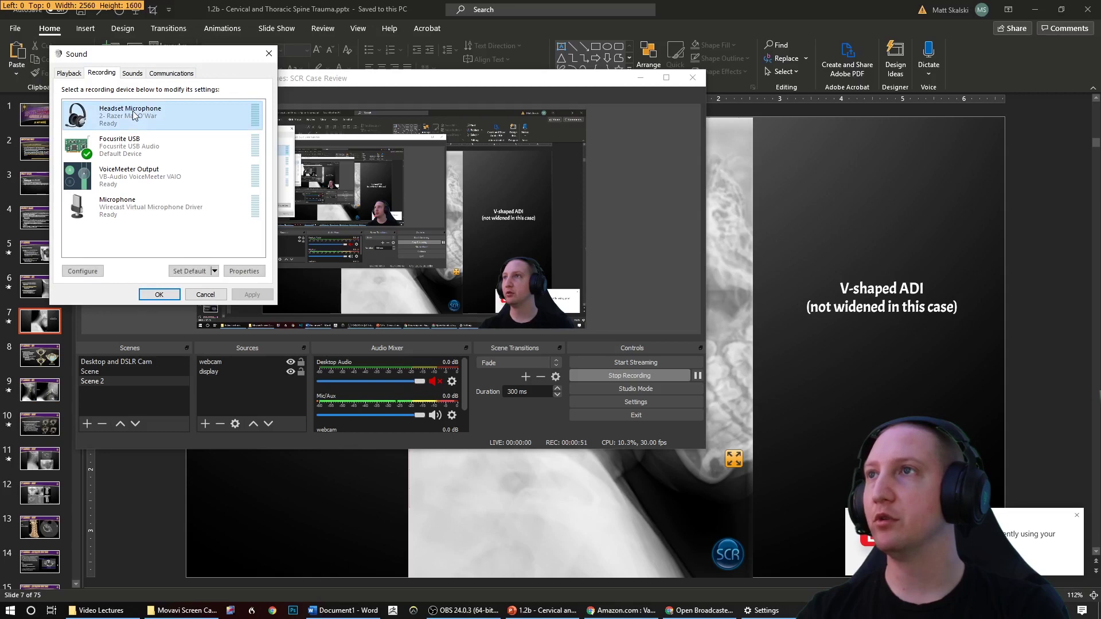
pyautogui.click(245, 273)
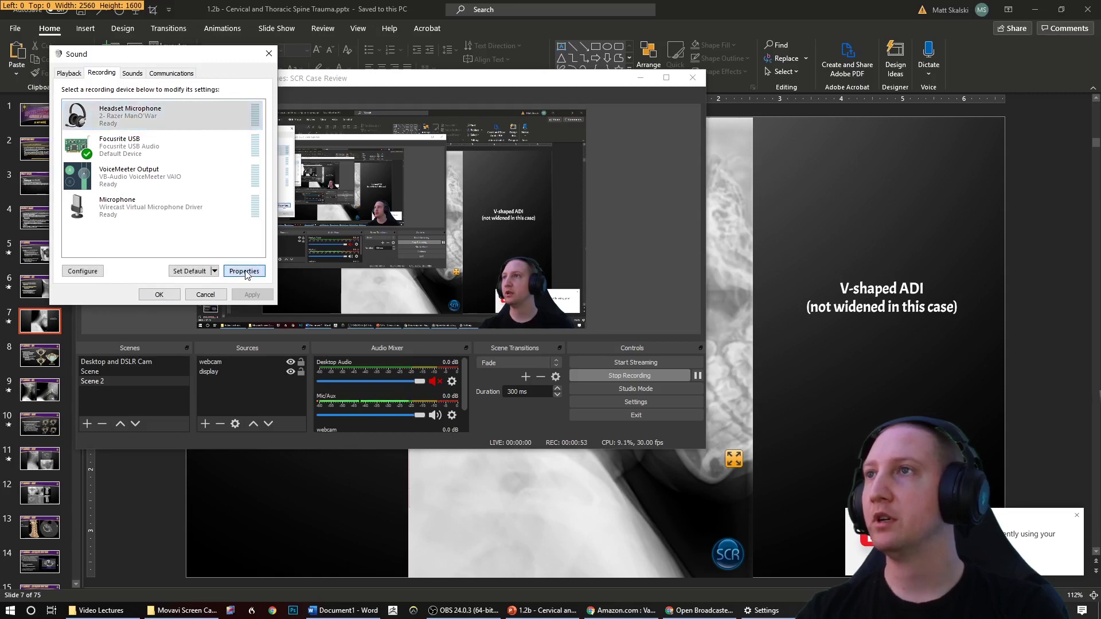
pyautogui.click(137, 117)
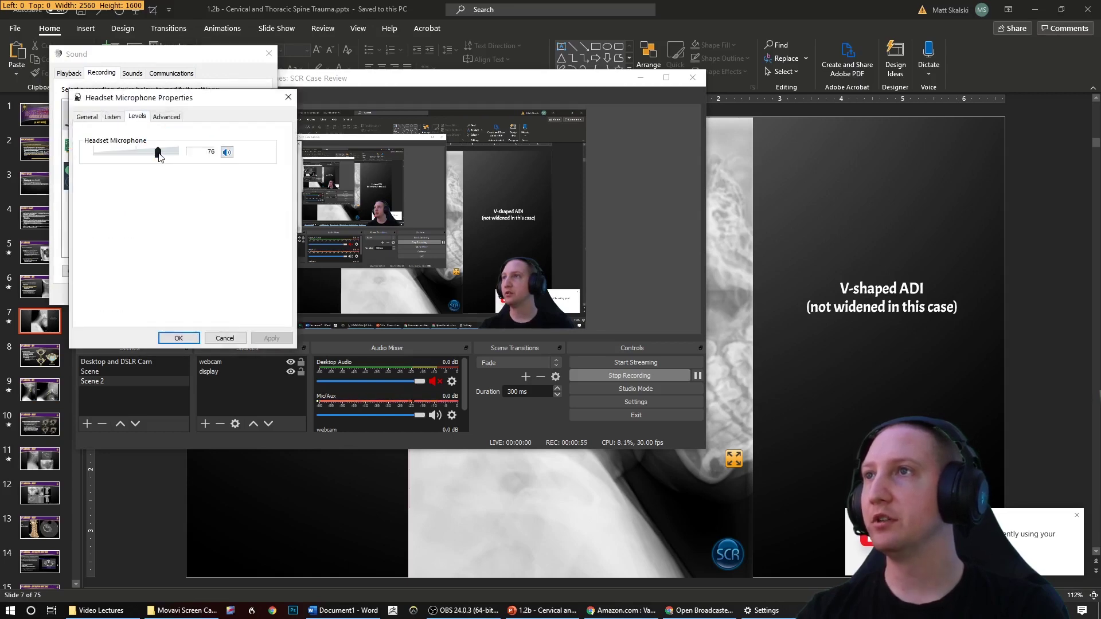
pyautogui.moveTo(124, 152); pyautogui.dragTo(123, 151)
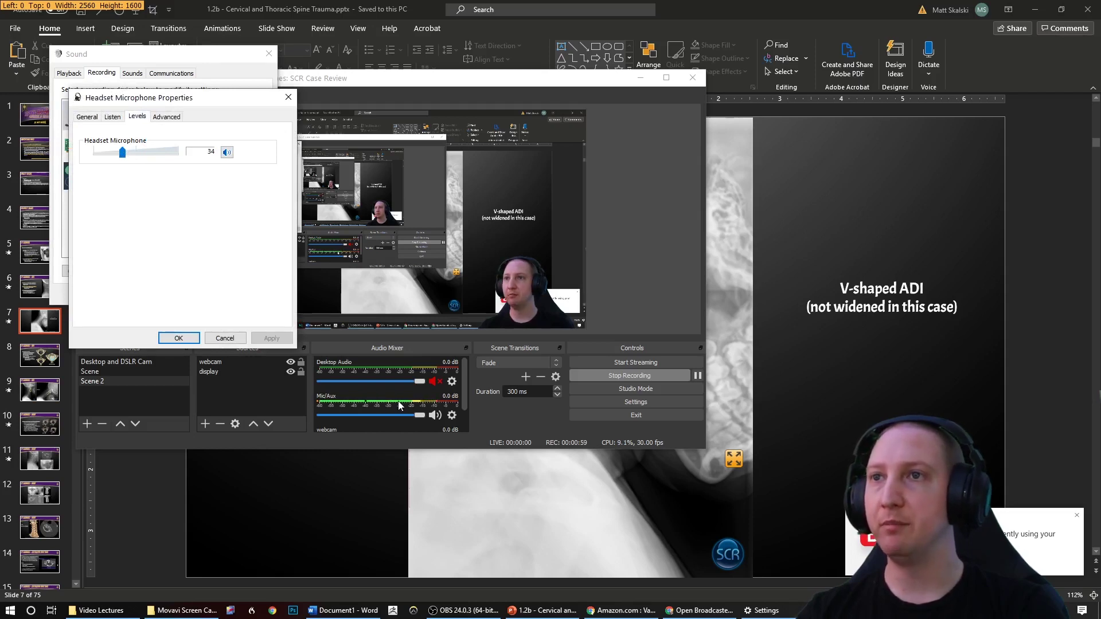
pyautogui.click(178, 337)
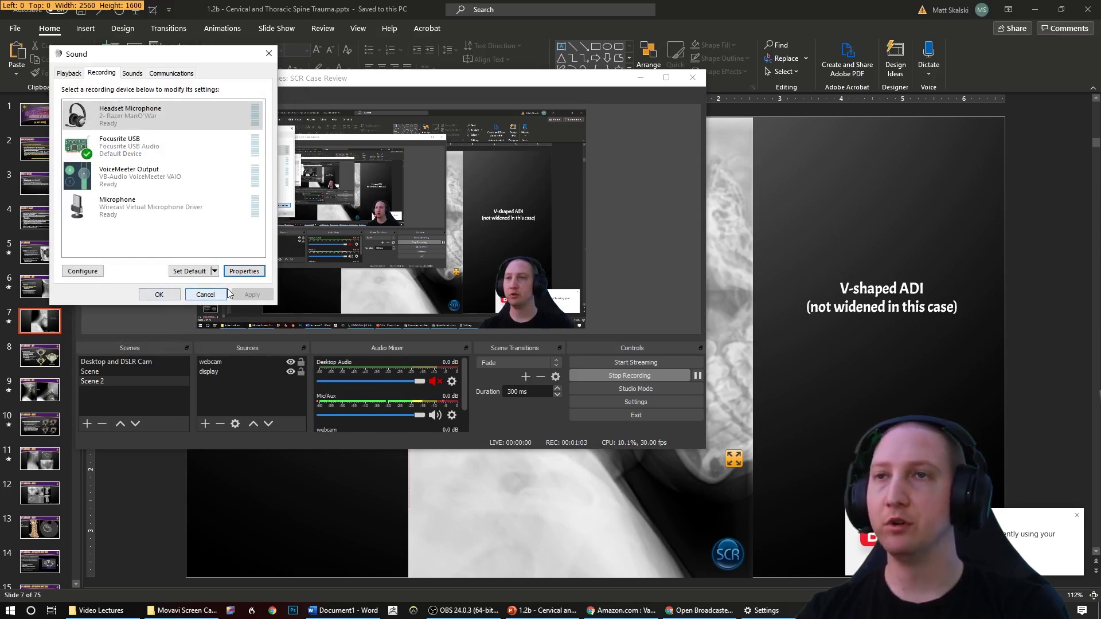
pyautogui.click(159, 294)
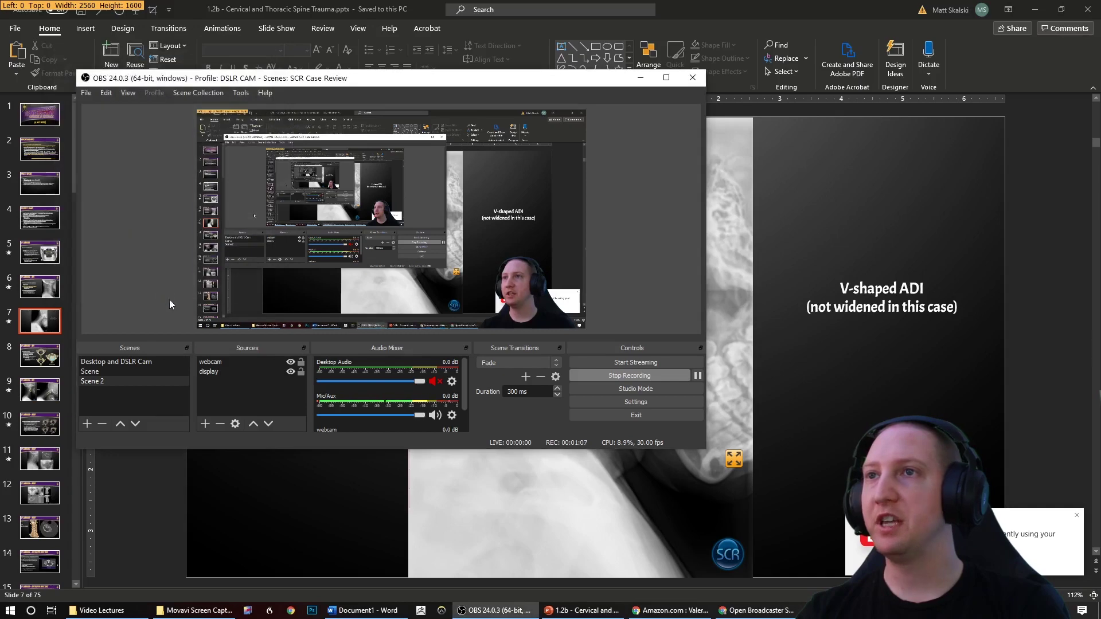